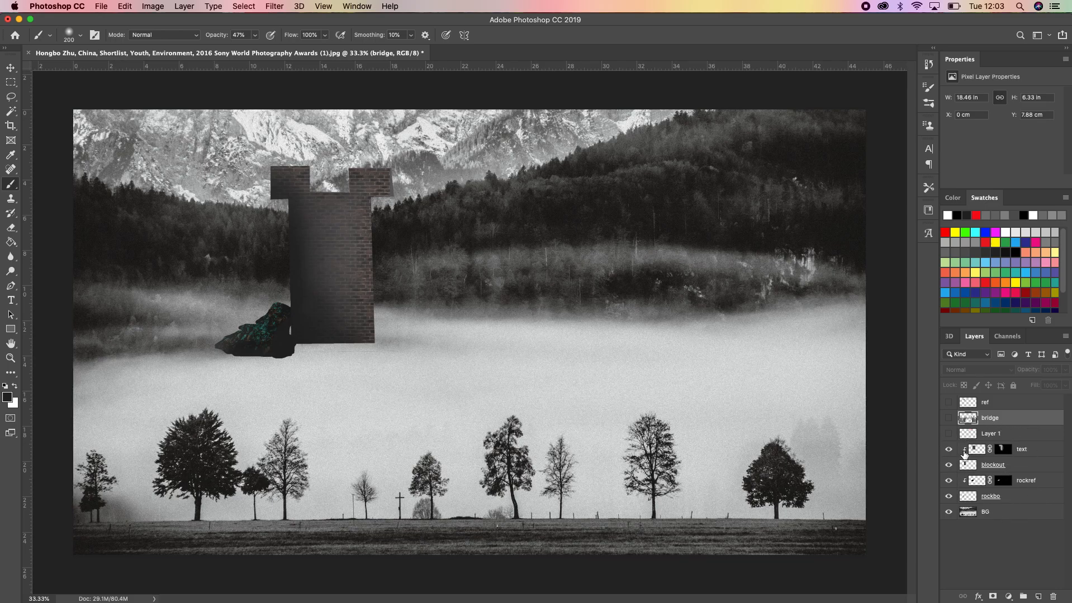
Move Layer 1 above the bridge layer and rename it "light dire"
left_click(948, 434)
left_click(992, 434)
left_click_drag(995, 434, 993, 412)
double_click(992, 417)
key("BackSpace")
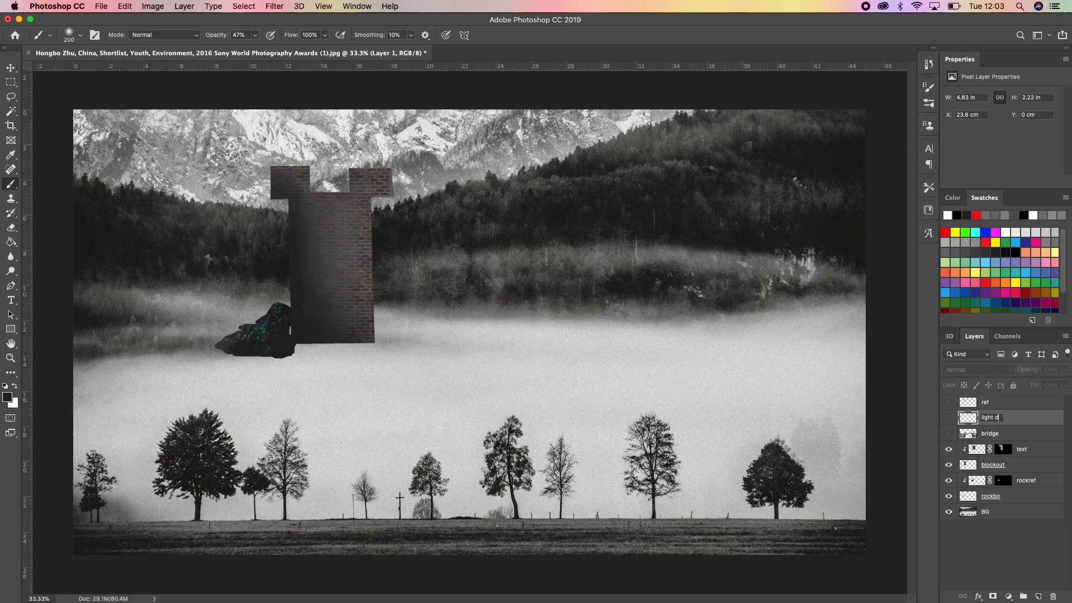
key("Return")
Show the bridge layer and group the layers from bridge down to rockbo under the name "castle grp"
left_click(948, 433)
left_click(988, 435)
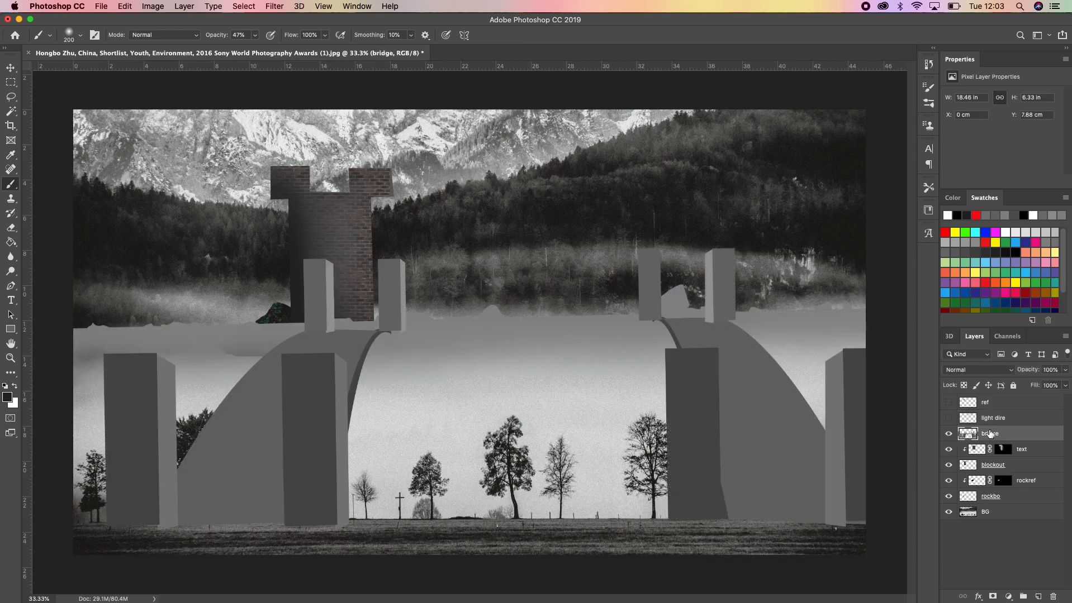
left_click(988, 496, "shift")
left_click(1022, 598)
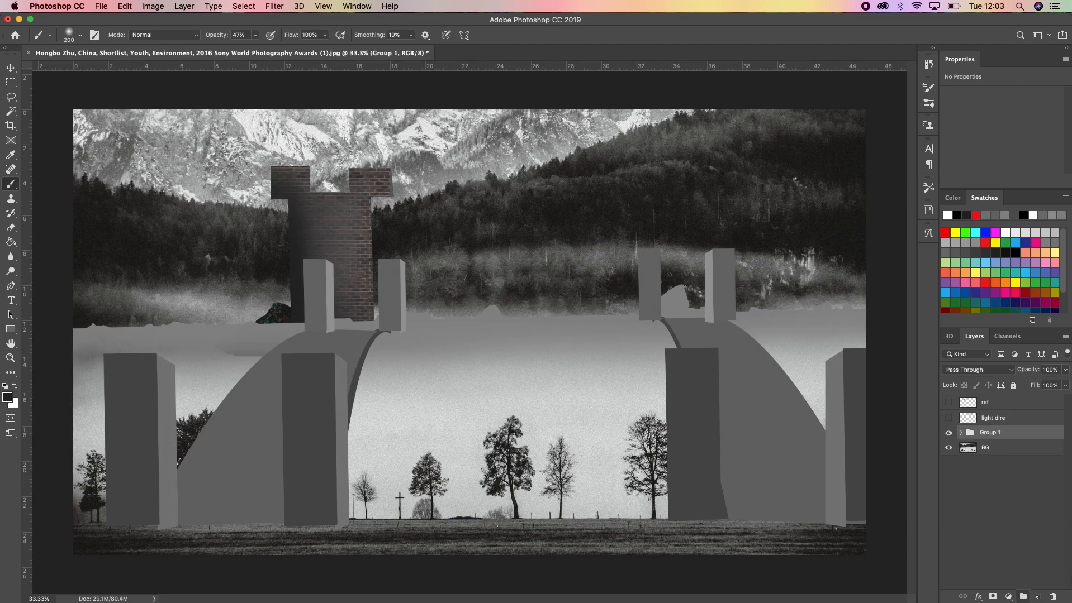
double_click(988, 434)
type("castle grp")
key("Return")
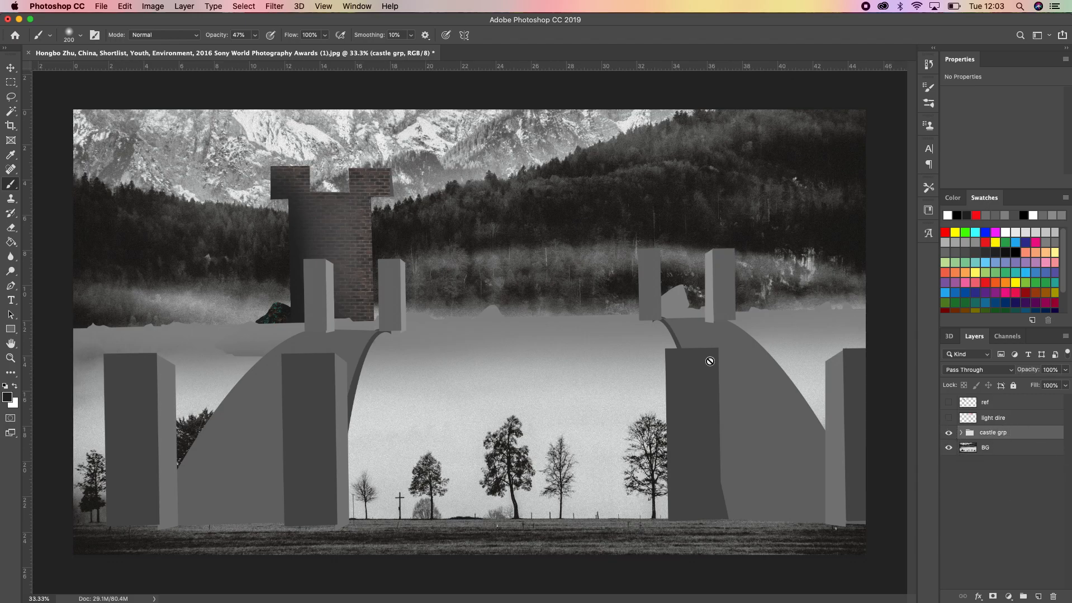
Hide the bridge layer inside the castle grp group and collapse the group again
left_click(960, 434)
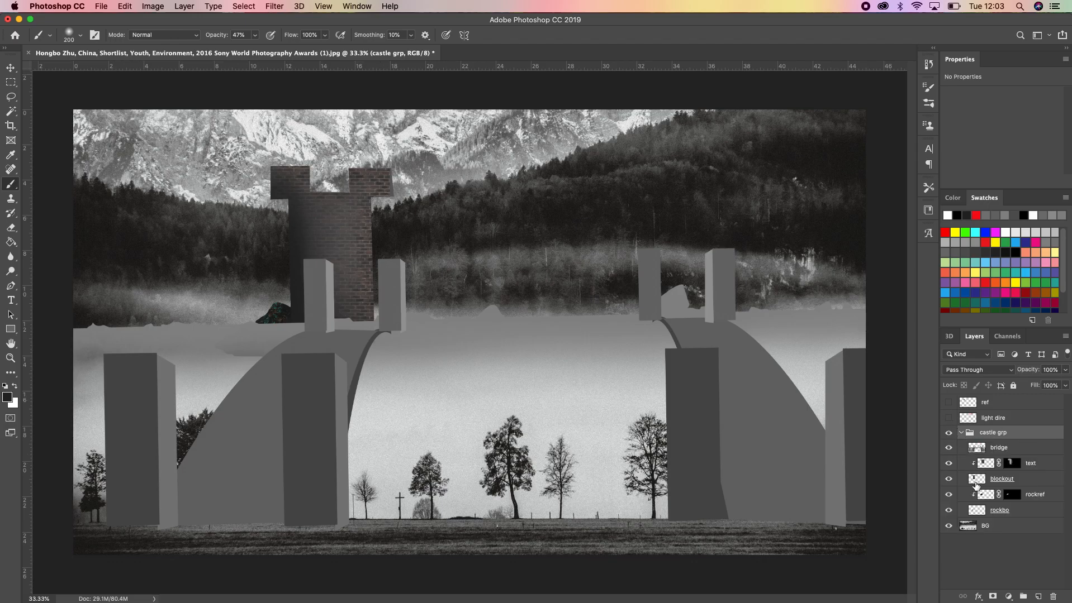
left_click(948, 447)
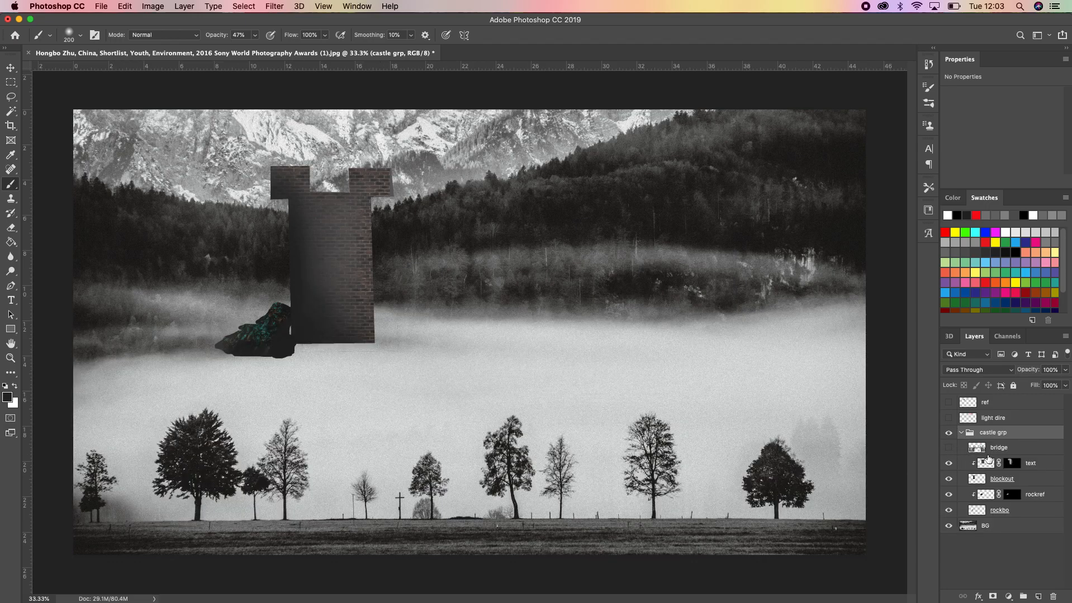
left_click(961, 433)
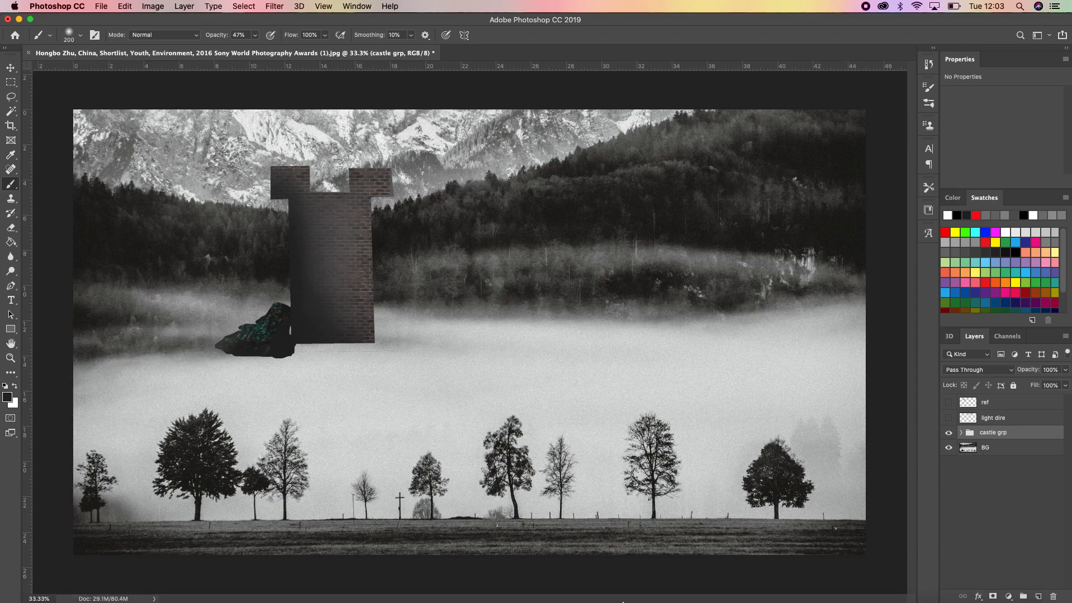
Switch to Chrome and copy the green Leafy Foliage image from the foliage image results
left_click(629, 565)
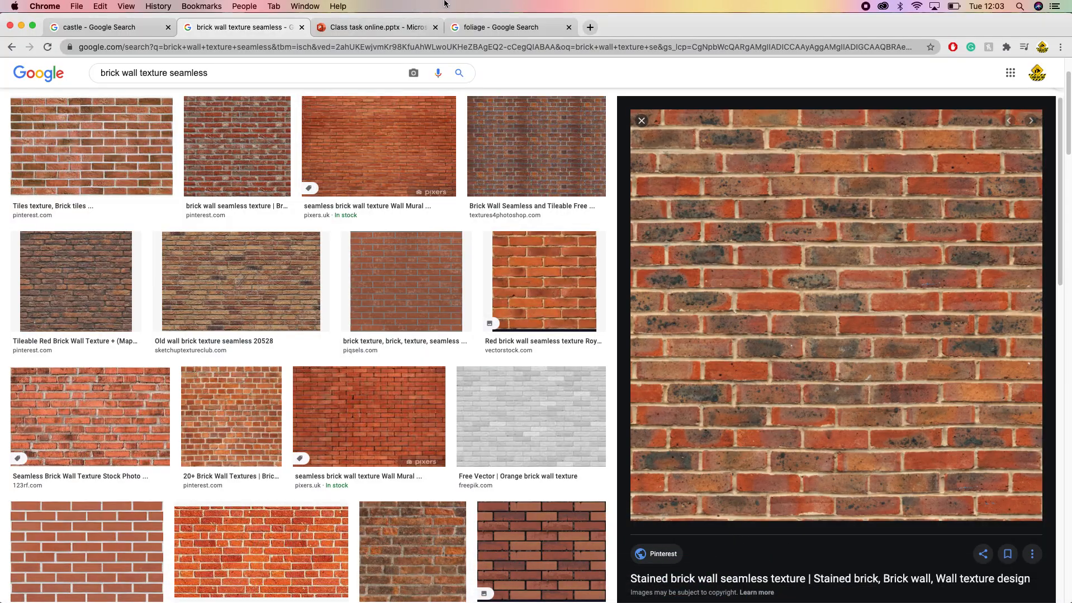
left_click(495, 27)
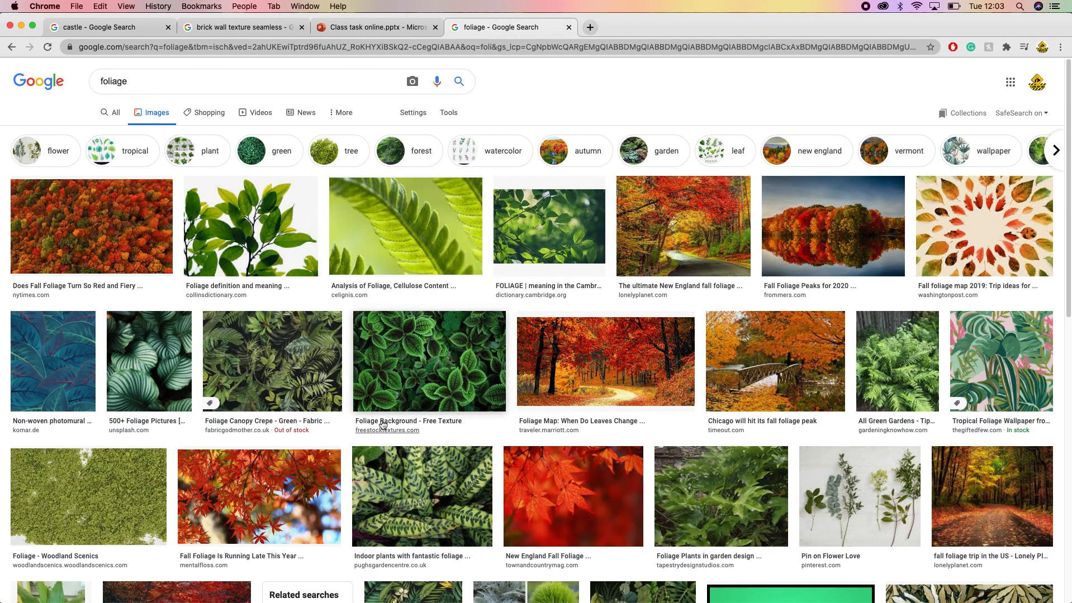
scroll(382, 426, "down", 4)
scroll(383, 423, "down", 10)
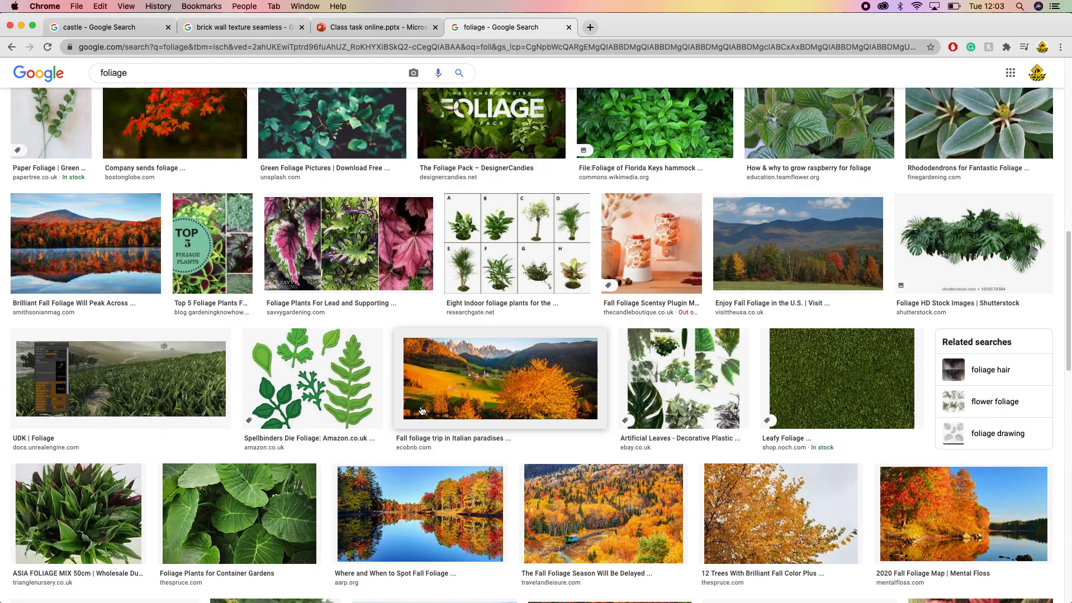
left_click(842, 380)
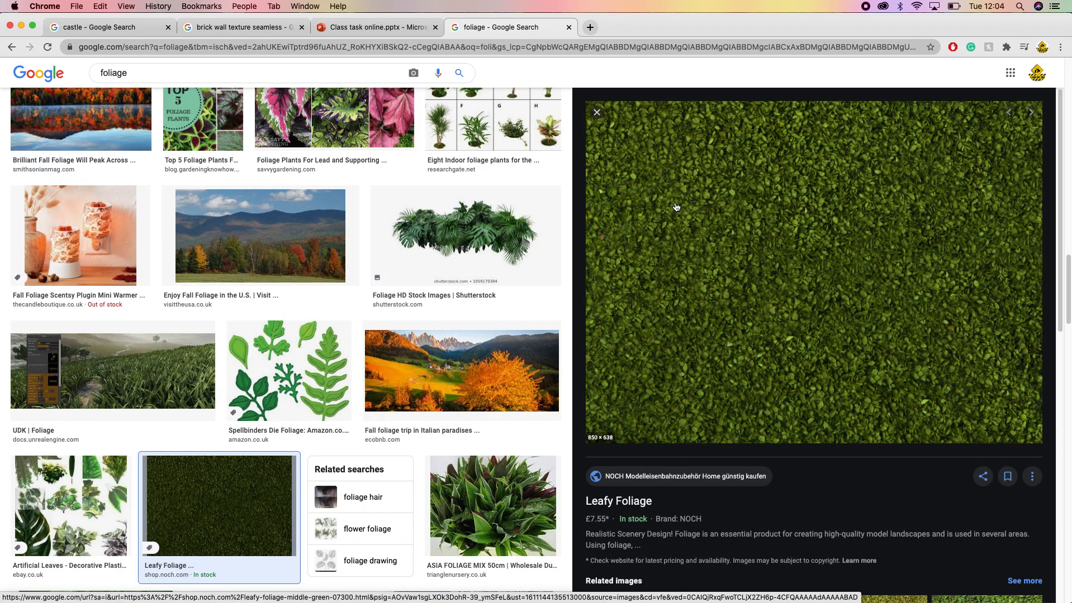
right_click(767, 222)
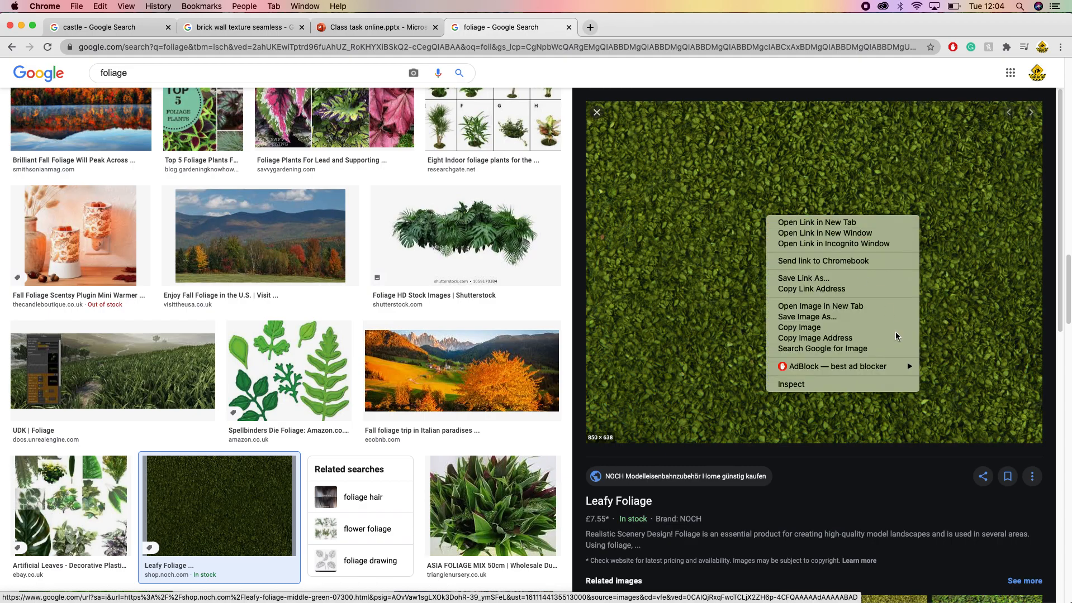
left_click(814, 339)
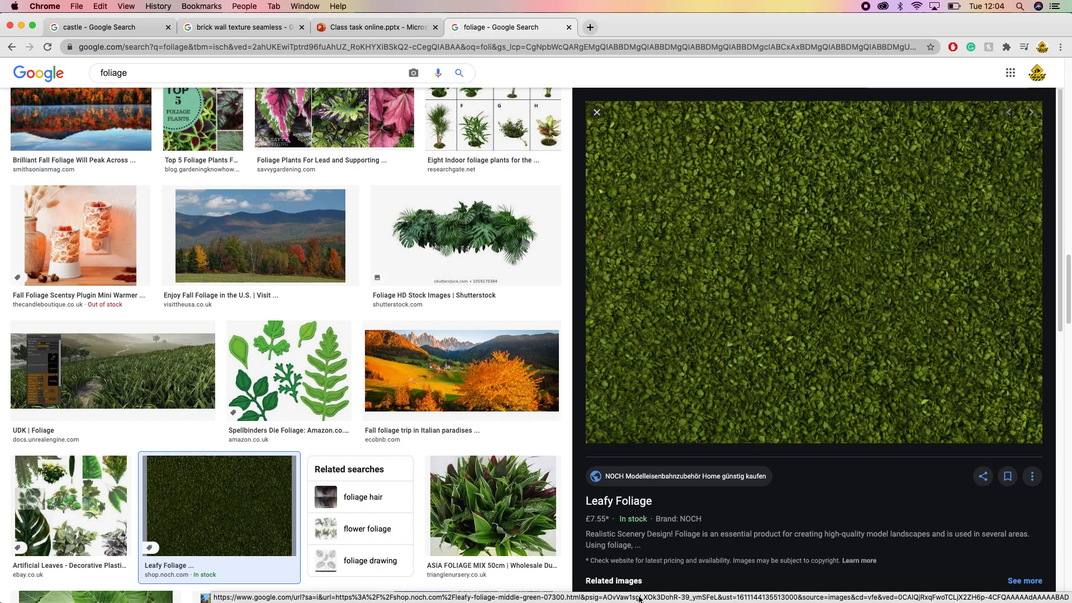
Switch to Photoshop, paste the foliage image and move it onto the hills to the right of the castle tower
mouse_move(773, 586)
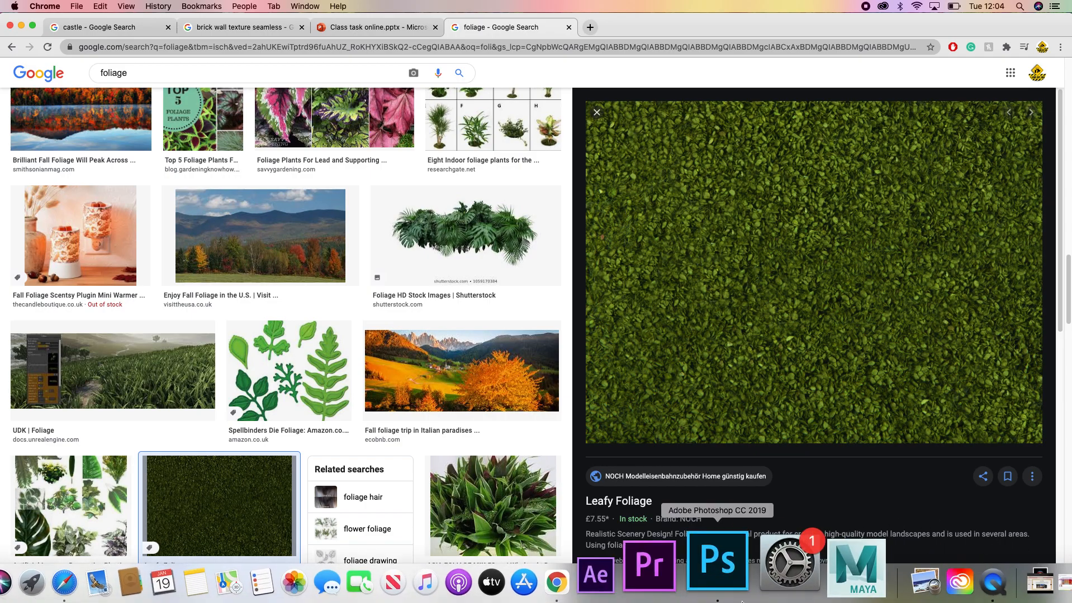
left_click(735, 570)
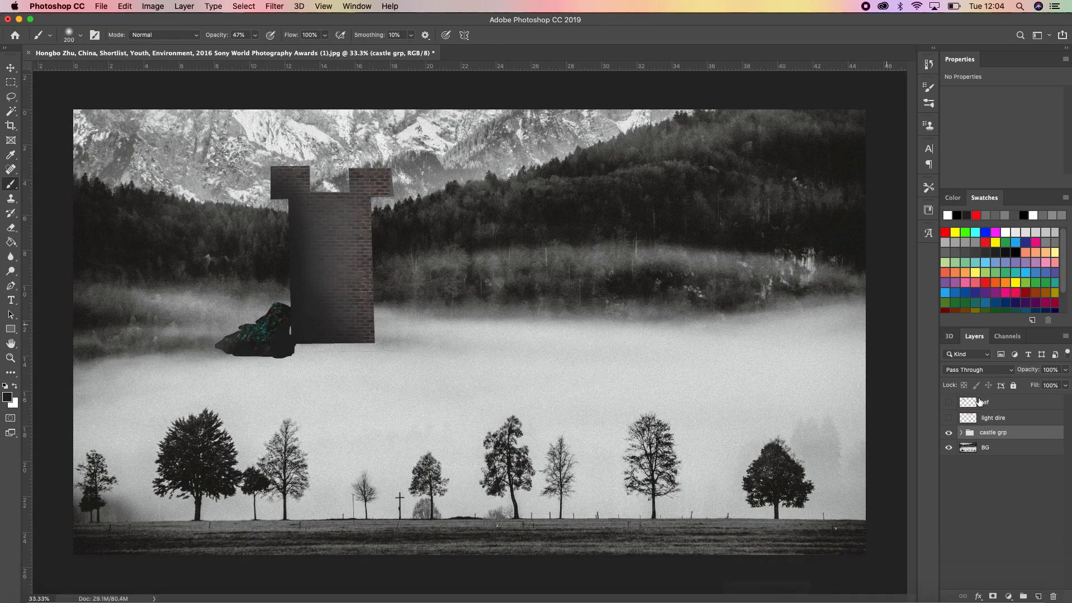
key("super+v")
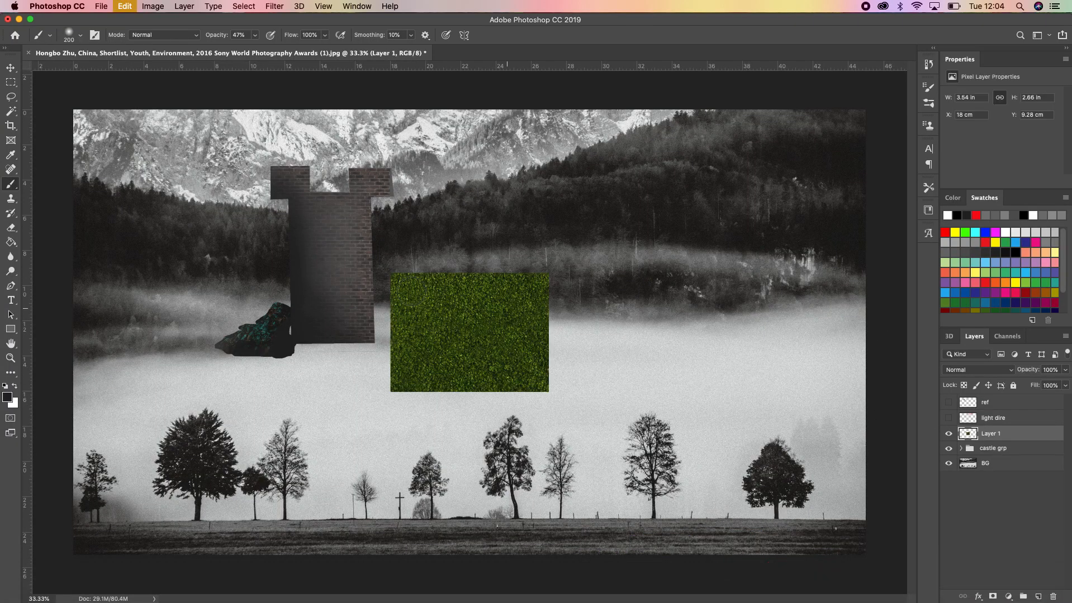
key("super+t")
left_click_drag(487, 335, 560, 233)
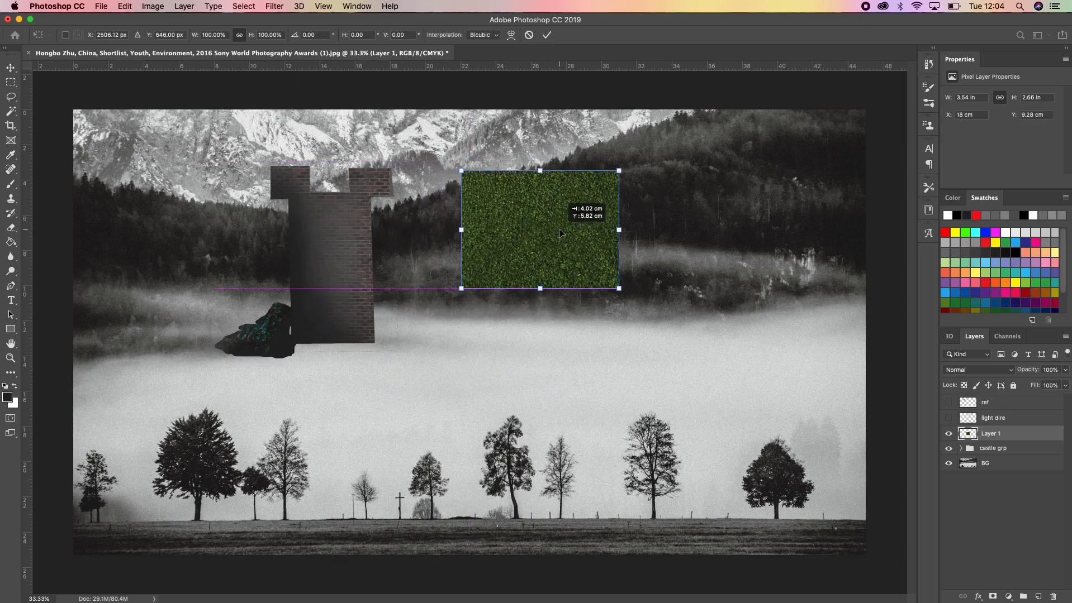
key("Return")
key("b")
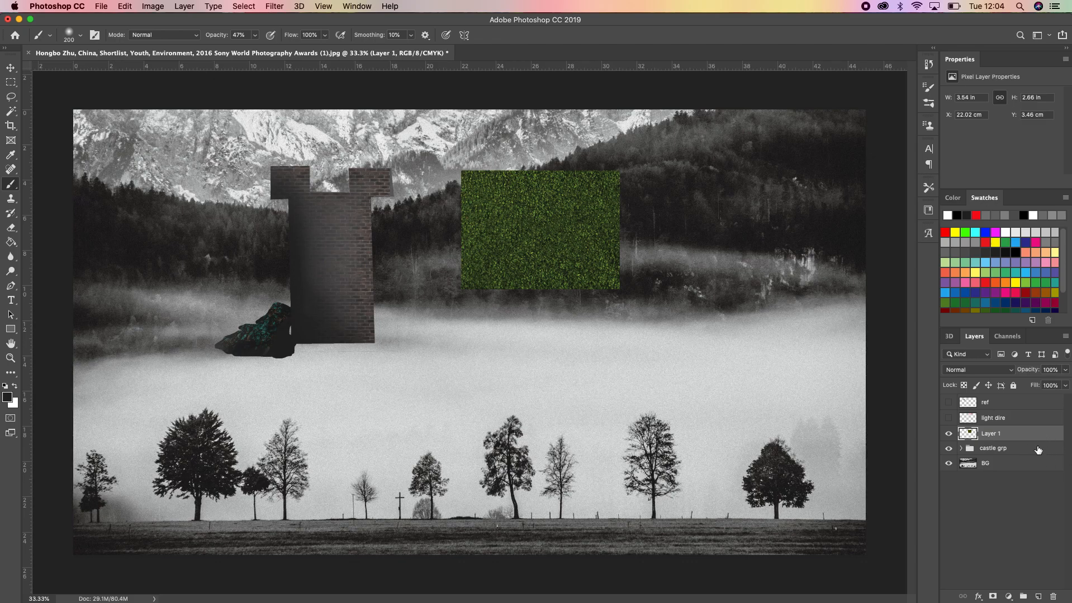
Rename the pasted foliage layer "f_REr"
double_click(988, 434)
type("f_REr")
key("Return")
Add a new empty layer above f_REr and name it "paint fo"
left_click(1038, 596)
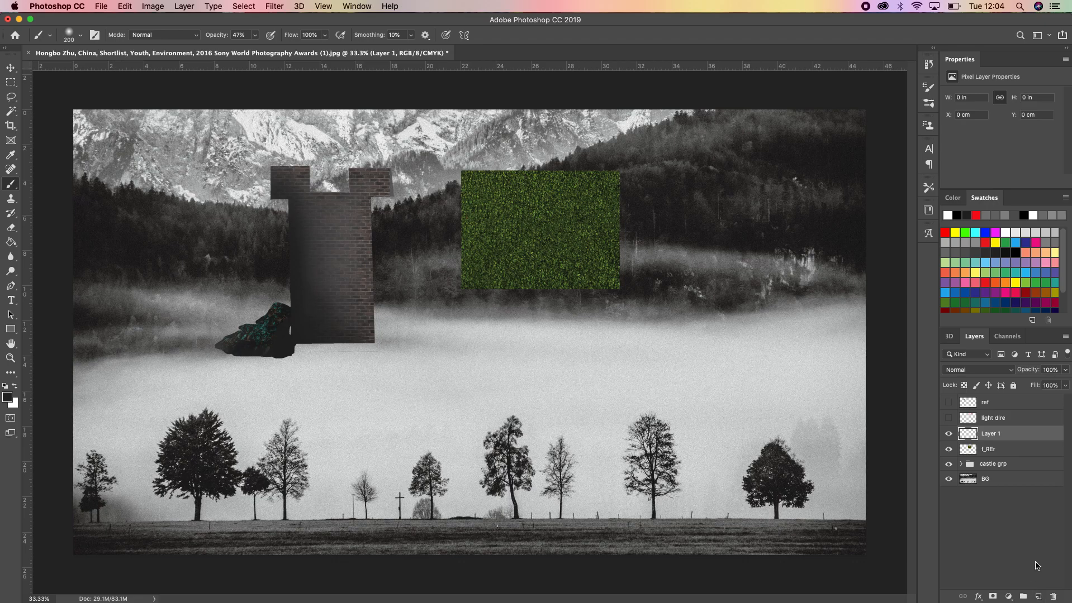
double_click(987, 435)
type("paint fo")
key("Return")
Set the Brush tool to the irregular 25 px leaf-like brush tip
left_click(95, 35)
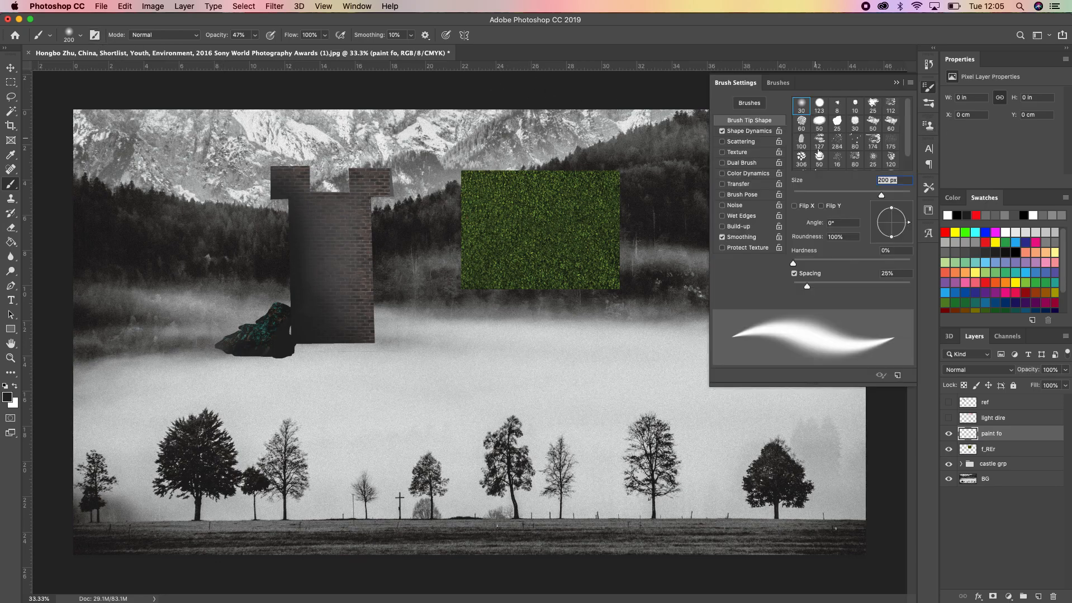
left_click(802, 123)
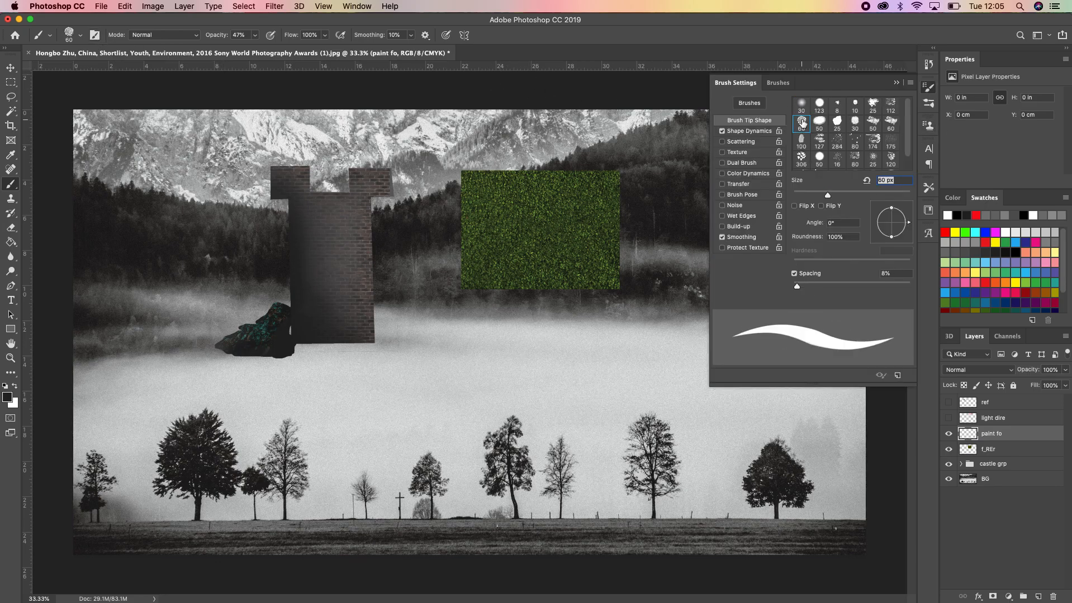
left_click(872, 105)
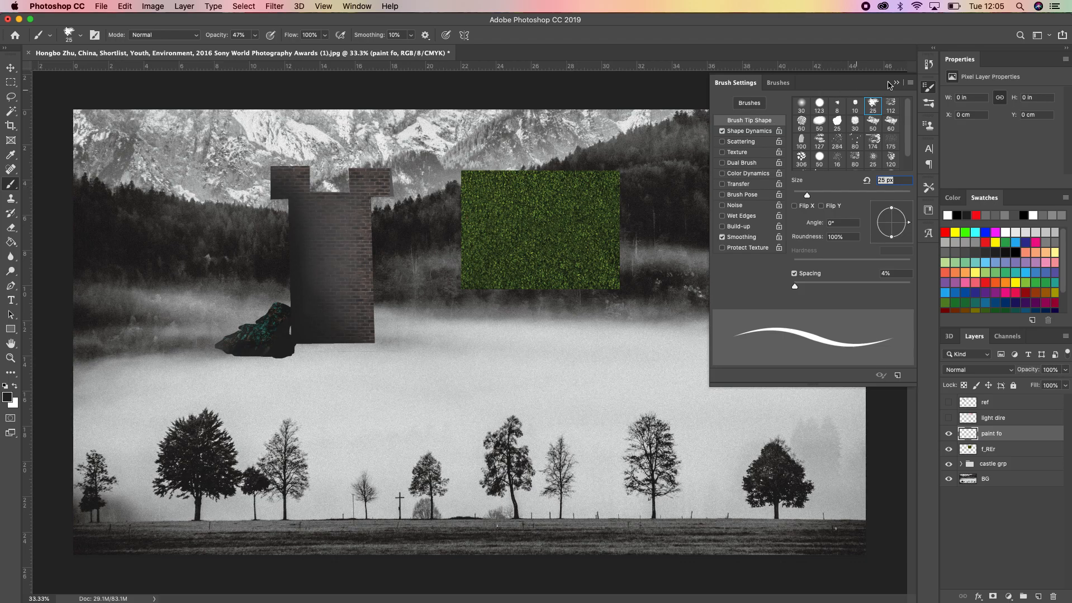
left_click(897, 83)
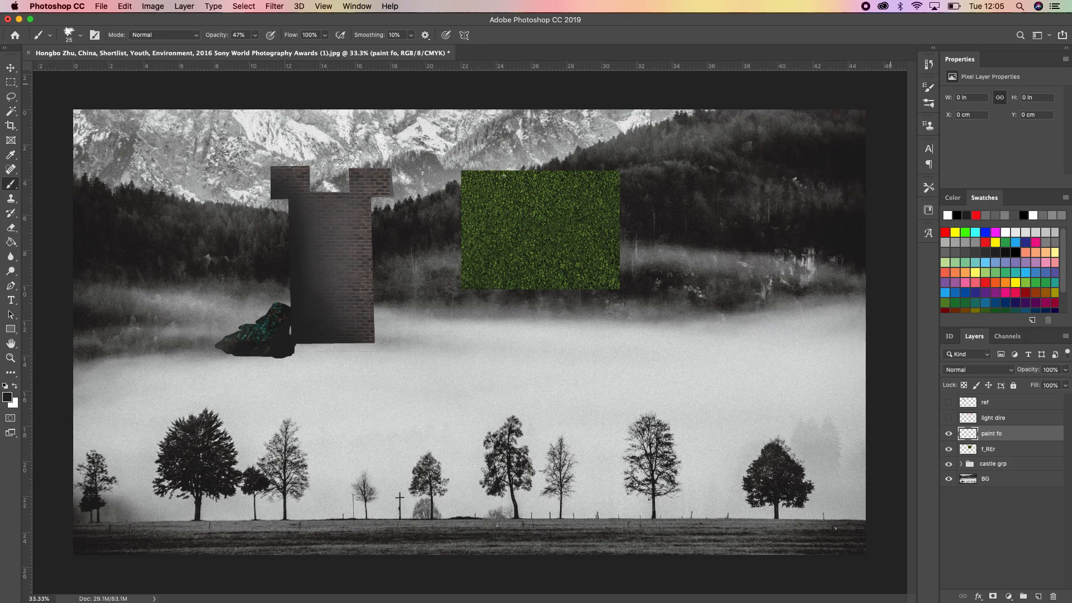
Switch to the Clone Stamp tool, give it the irregular 25 px brush tip and turn on Scattering
left_click(12, 202)
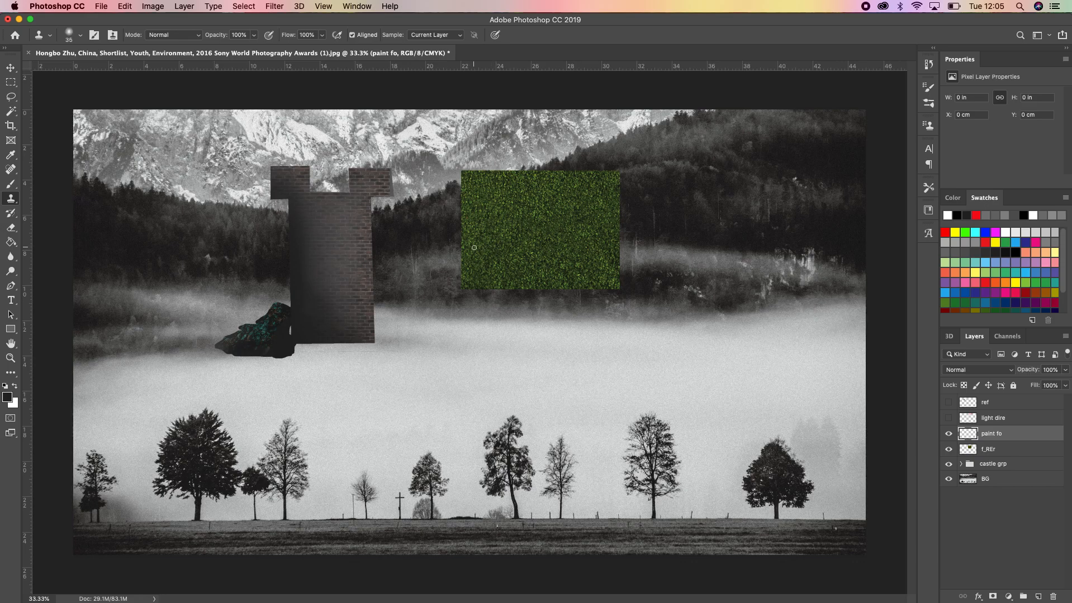
key("bracketright")
key("bracketright")
key("bracketright")
key("bracketright")
key("bracketright")
left_click(95, 36)
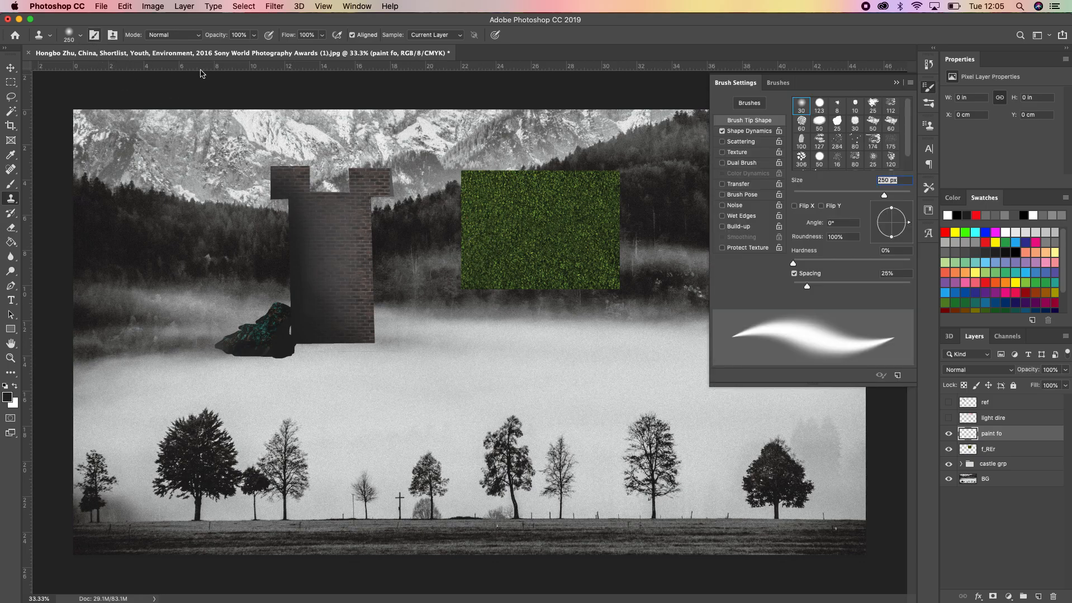
left_click(872, 103)
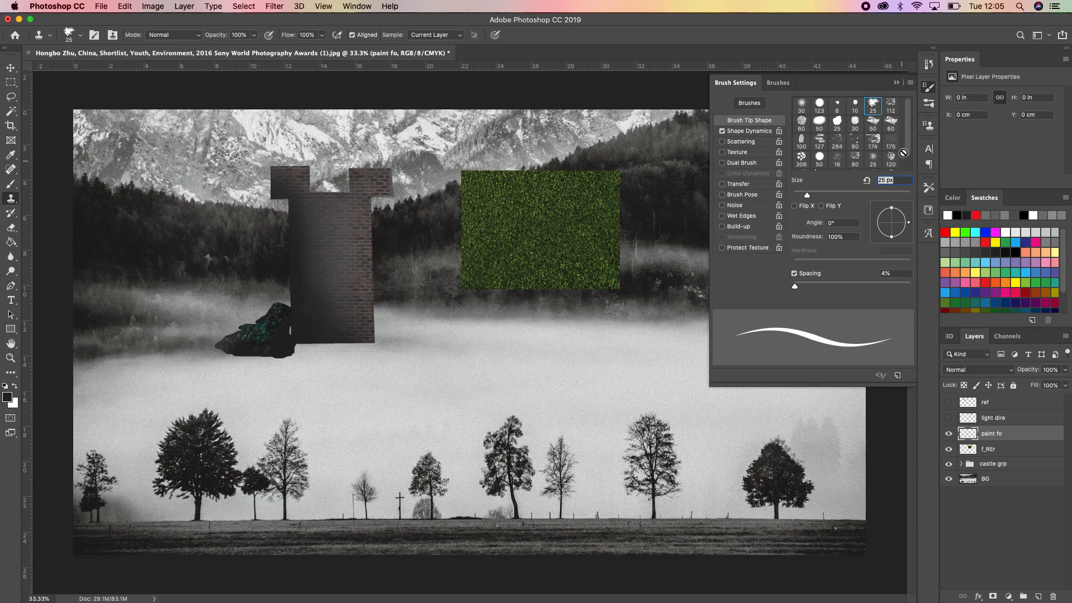
left_click(723, 142)
left_click(897, 84)
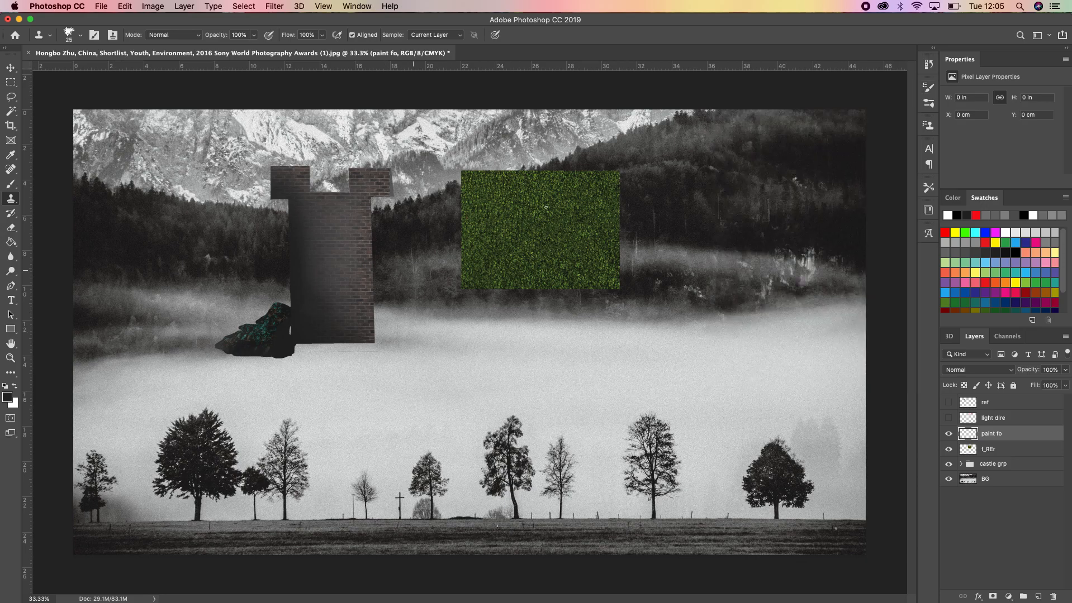
Enlarge the Clone Stamp to 200 px and sample the foliage texture on the f_REr layer
key("bracketright")
key("bracketright")
key("bracketright")
key("bracketright")
key("bracketright")
key("bracketright")
key("bracketright")
left_click_drag(421, 293, 367, 268)
left_click(995, 453)
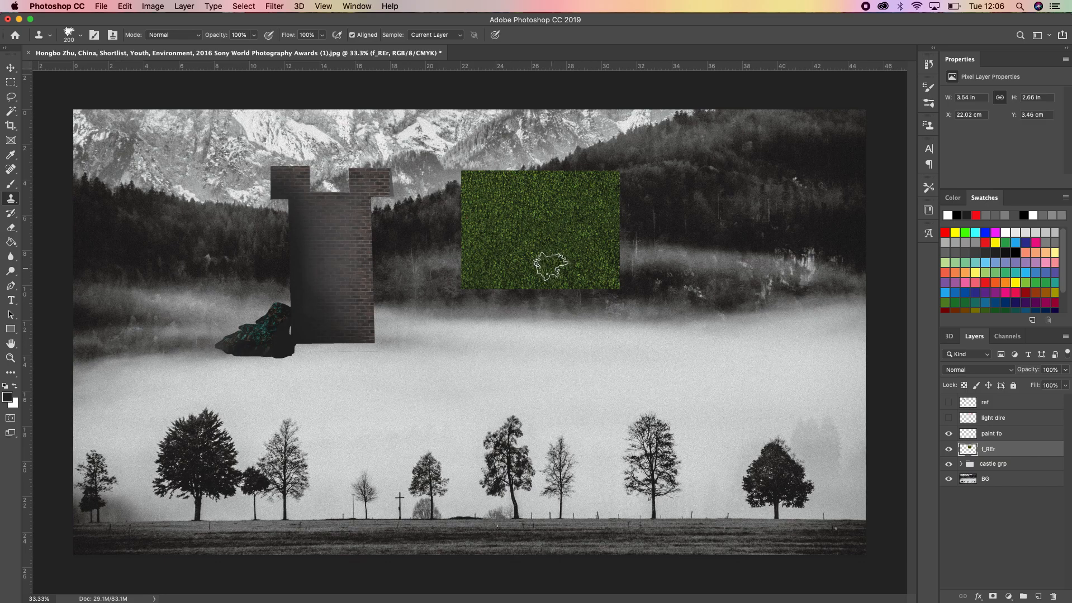
left_click(563, 239, "alt")
left_click(569, 249, "alt")
Try stamping patches of cloned foliage on the dark hillside to the right of the foliage image, undoing the test stamps
mouse_move(678, 239)
left_mouse_down()
mouse_move(676, 258)
mouse_move(681, 244)
left_mouse_up()
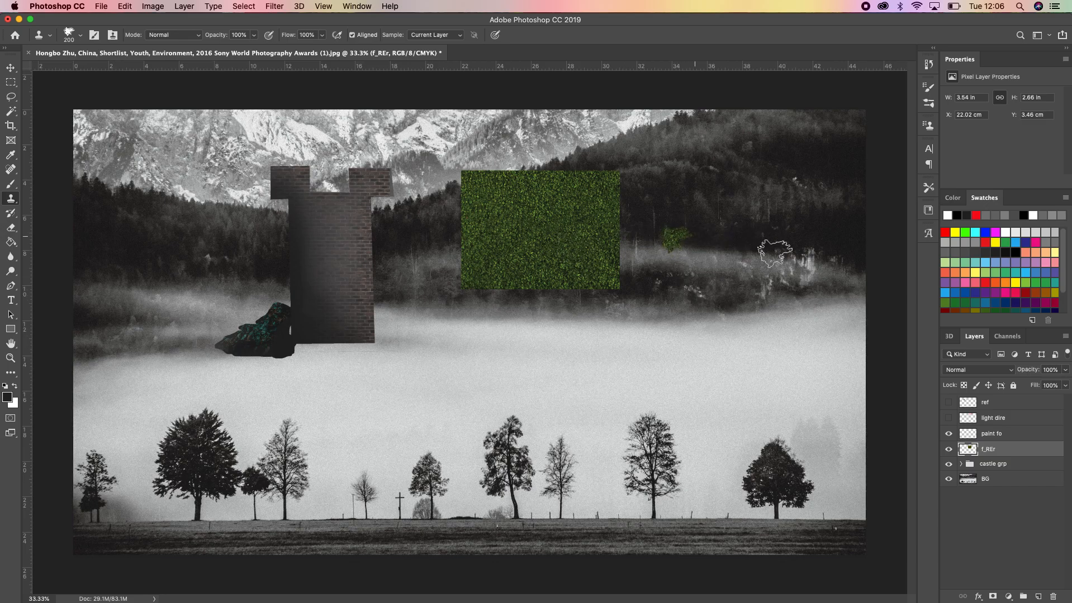
left_click(721, 257)
key("super+z")
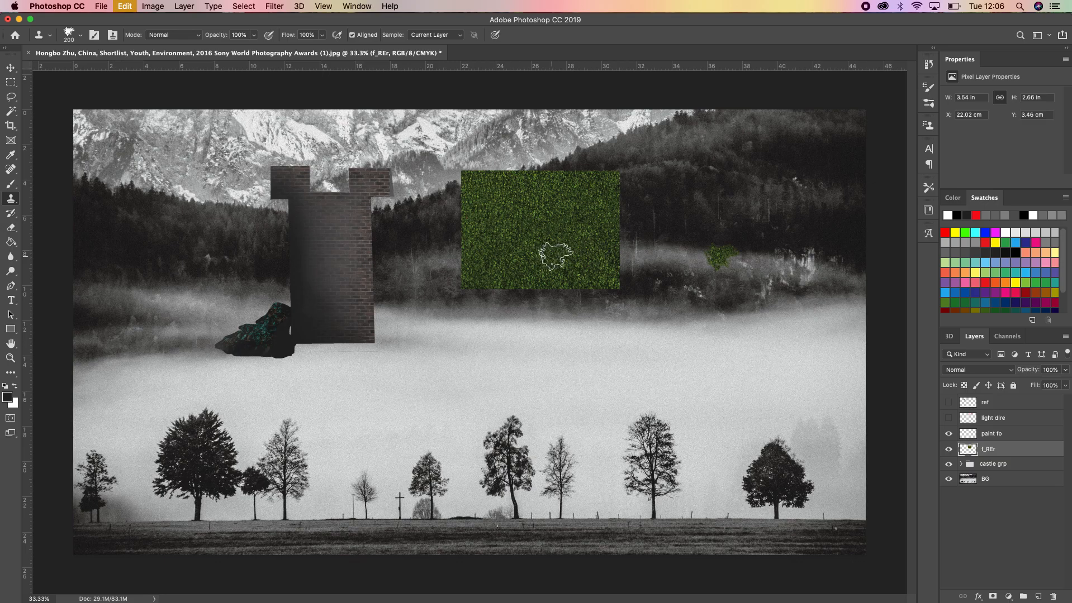
key("super+z")
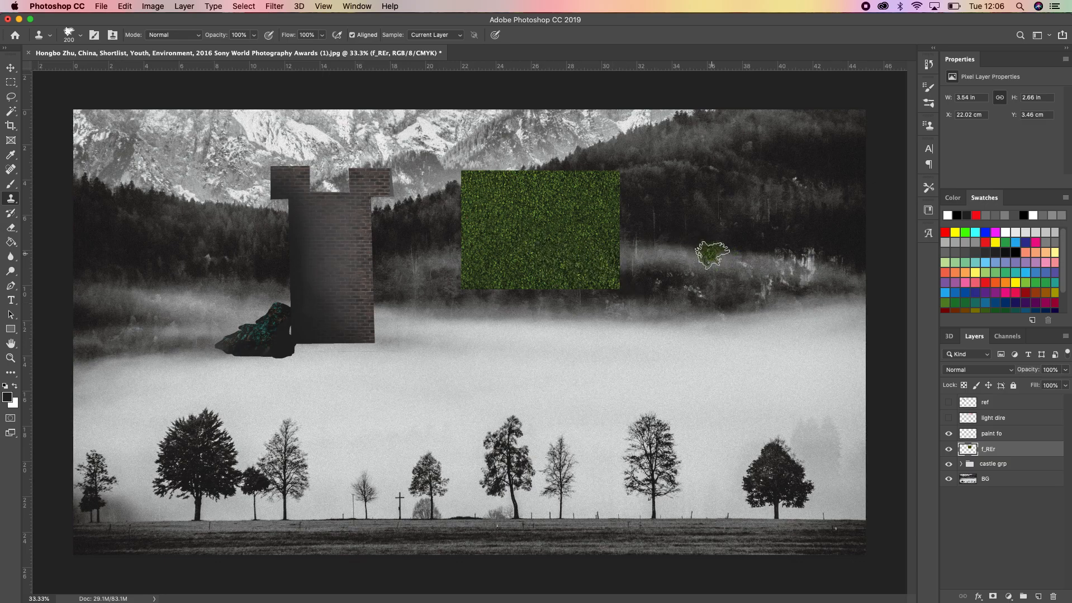
key("super+z")
left_click(695, 261)
key("super+z")
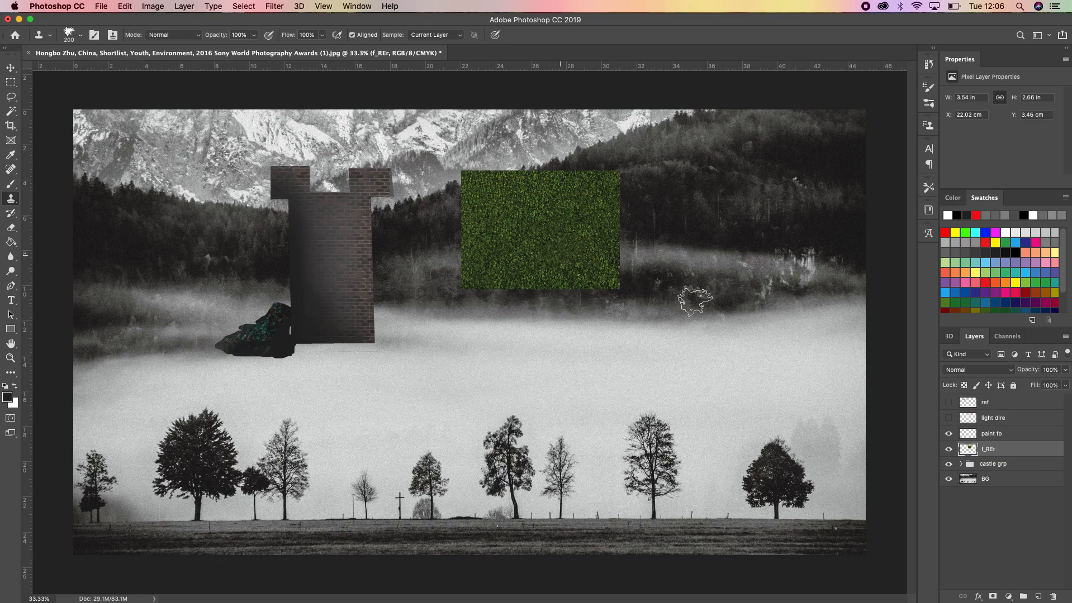
Hide the f_REr layer and clone foliage along the tower's left edge on the paint fo layer, reducing the brush to 125 px and 100 px
left_click(948, 449)
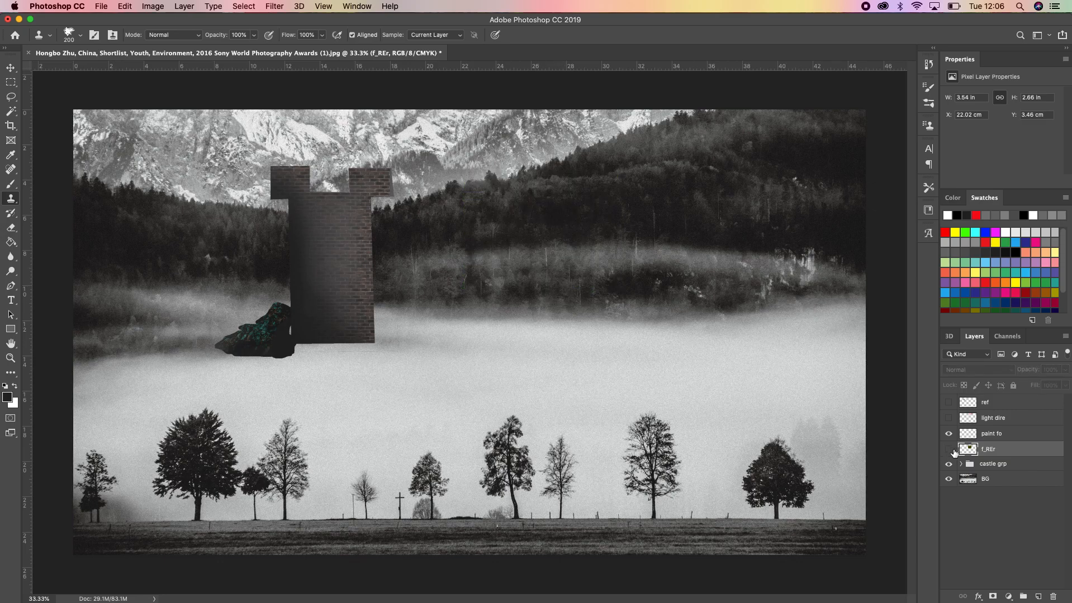
left_click(994, 434)
key("bracketleft")
key("bracketleft")
key("bracketleft")
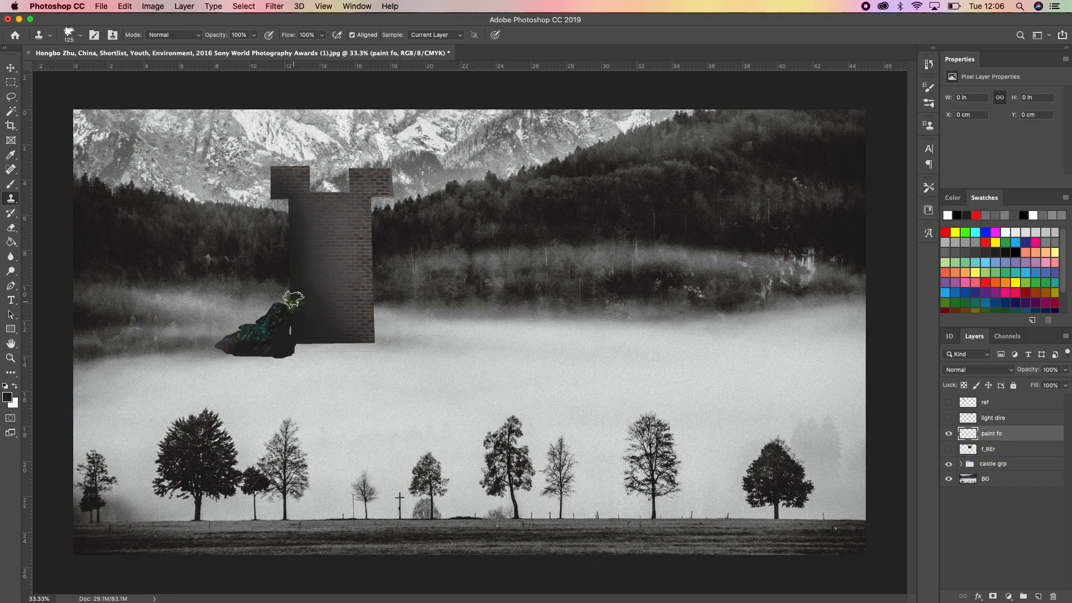
mouse_move(292, 295)
left_mouse_down()
mouse_move(296, 347)
mouse_move(302, 333)
left_mouse_up()
key("bracketleft")
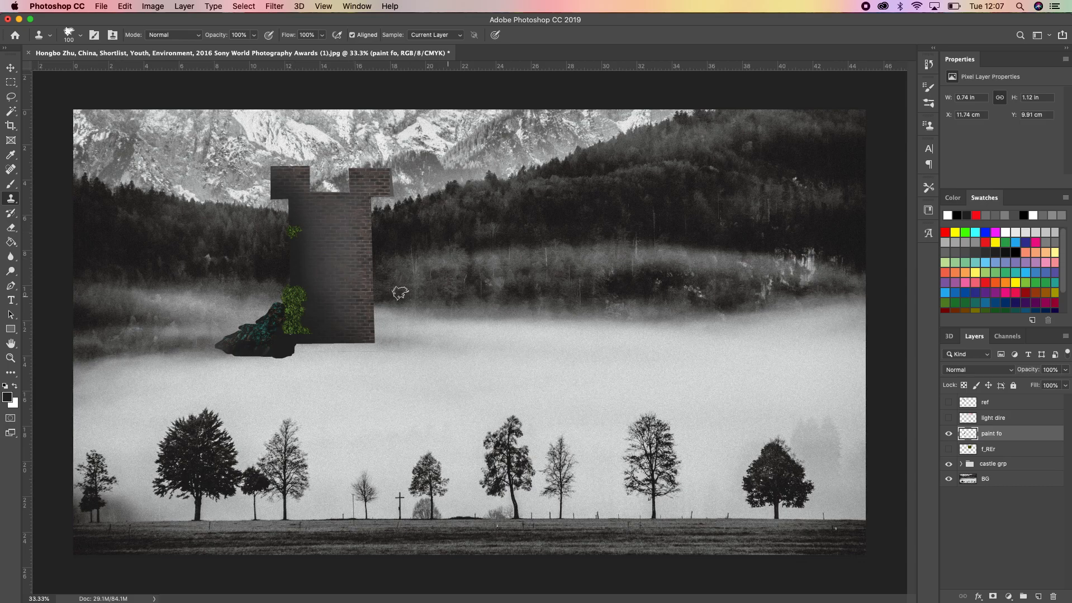
left_click_drag(295, 223, 294, 214)
Resample the foliage texture on the f_REr layer, hide that layer again and reselect the paint fo layer
left_click(948, 450)
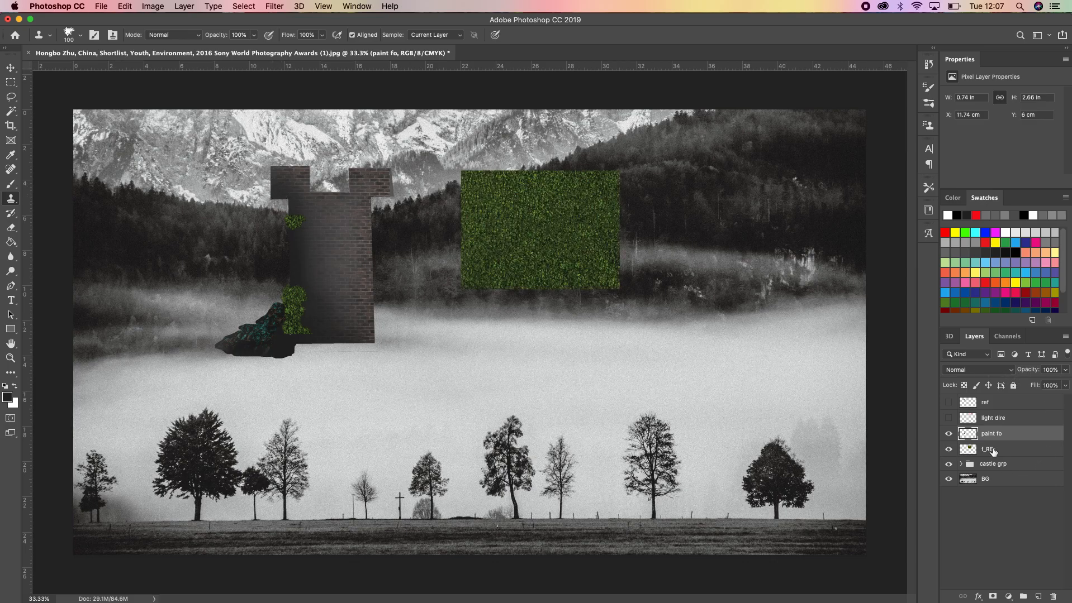
left_click(989, 450)
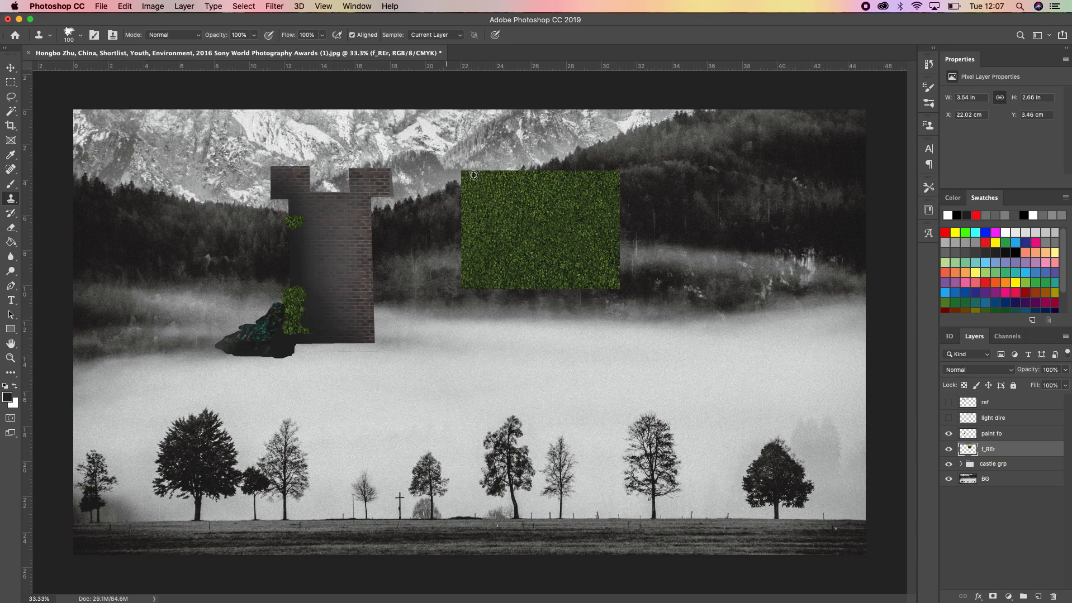
left_click(948, 450)
left_click(999, 437)
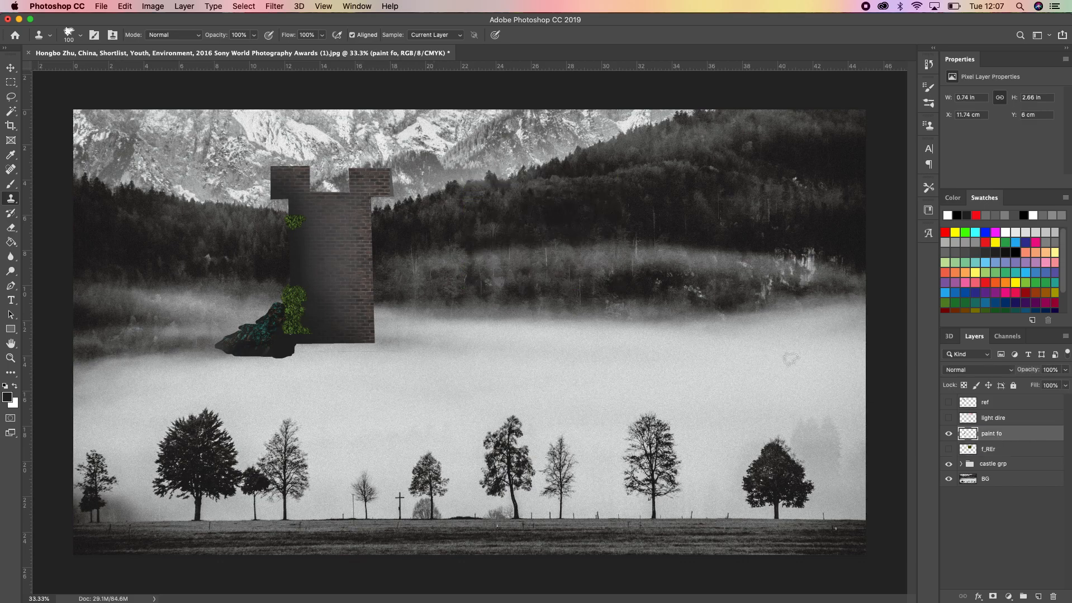
Clone foliage over the tower's upper-left battlement, onto the brick face and up the left edge to form a continuous vine
mouse_move(271, 200)
left_mouse_down()
mouse_move(288, 200)
mouse_move(293, 215)
mouse_move(274, 180)
left_mouse_up()
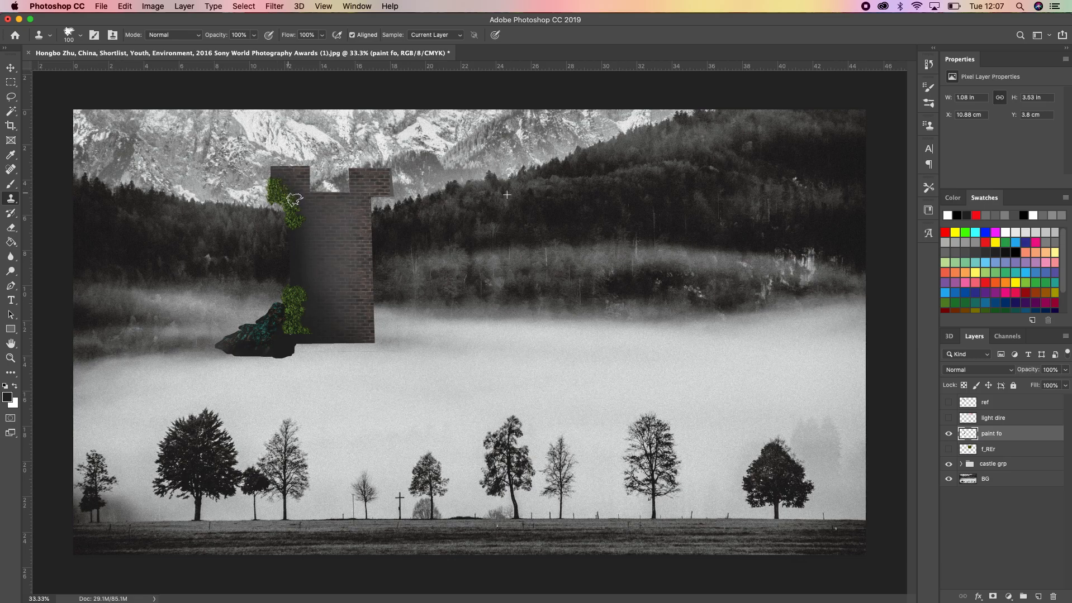
left_click(315, 227)
left_click_drag(317, 237, 316, 246)
left_click(324, 251)
left_click_drag(293, 277, 295, 228)
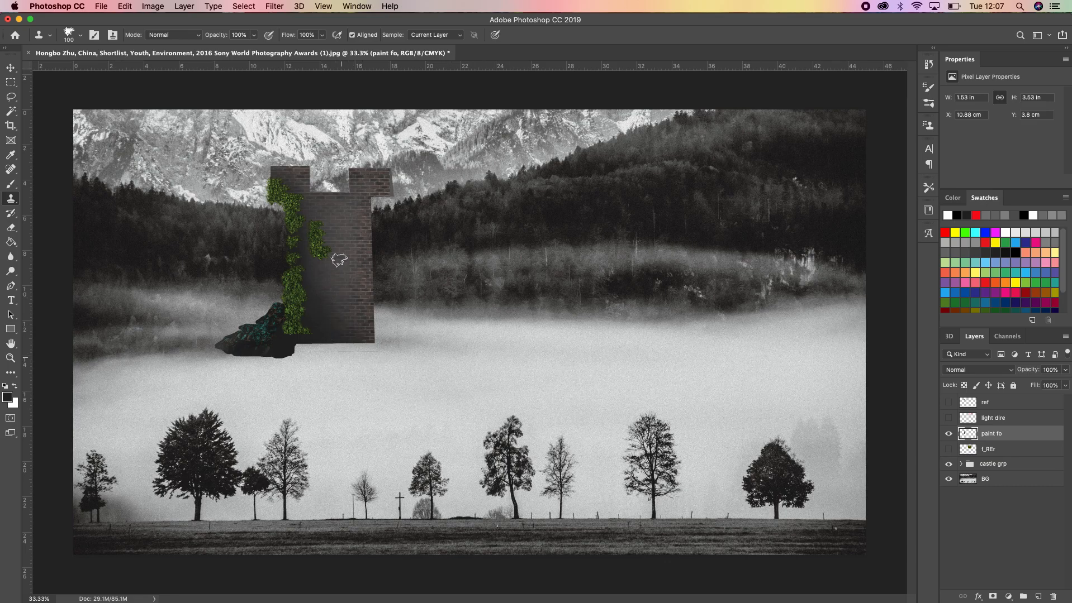
Apply Hue/Saturation to the paint fo layer with Saturation -35 and Lightness -18
left_click(948, 435)
left_click(182, 7)
mouse_move(169, 39)
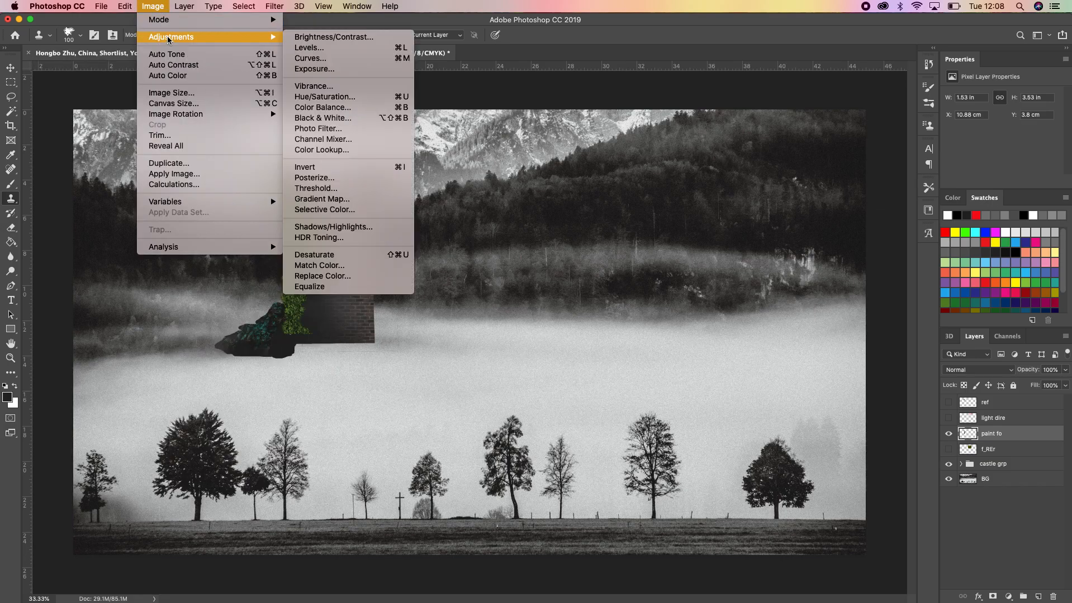
left_click(381, 101)
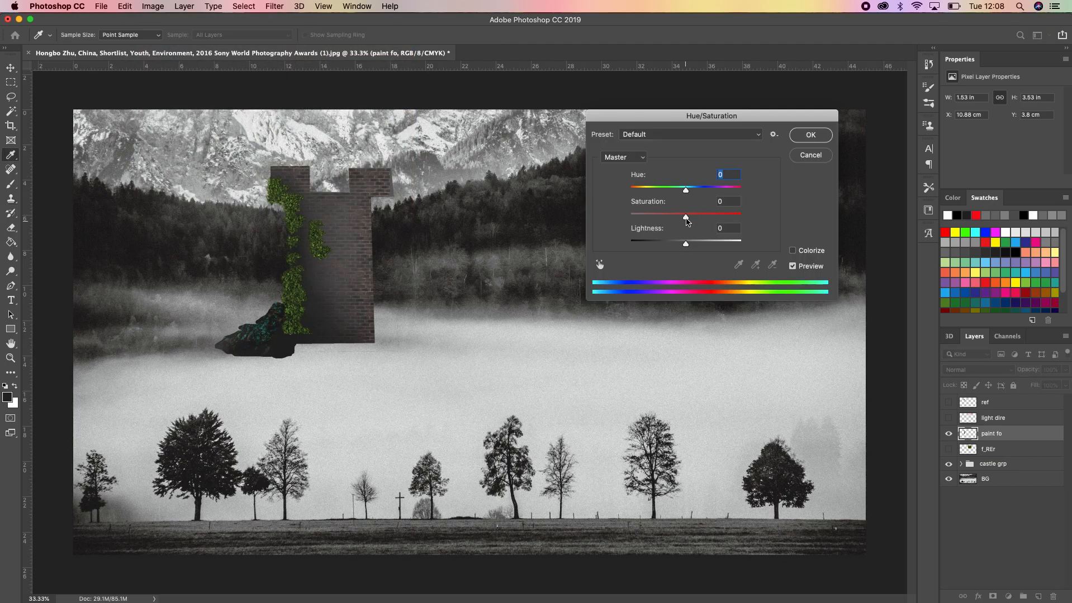
left_click_drag(676, 218, 678, 247)
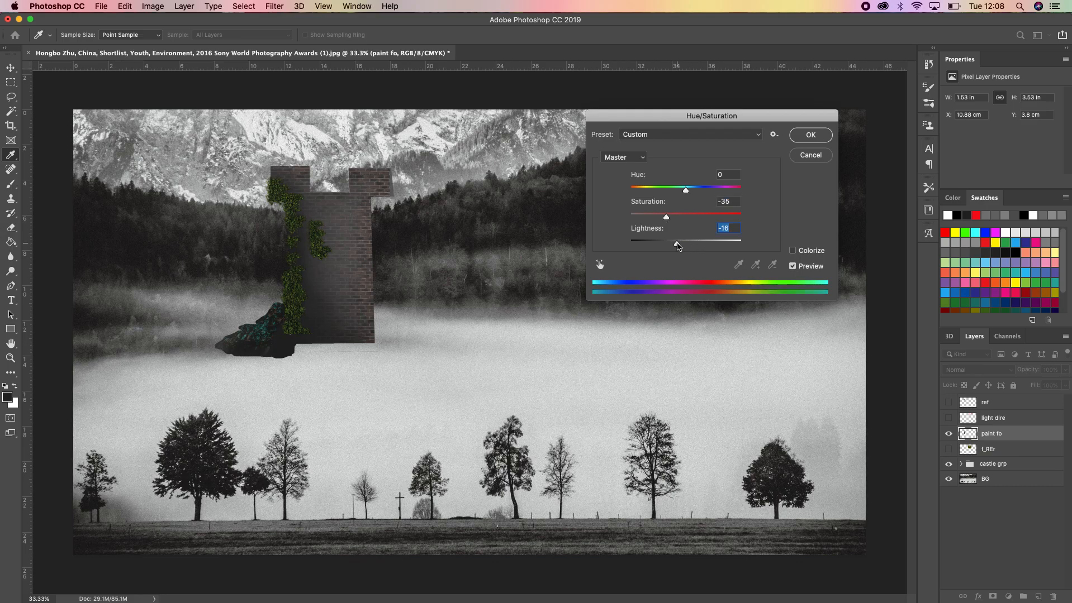
left_click(810, 136)
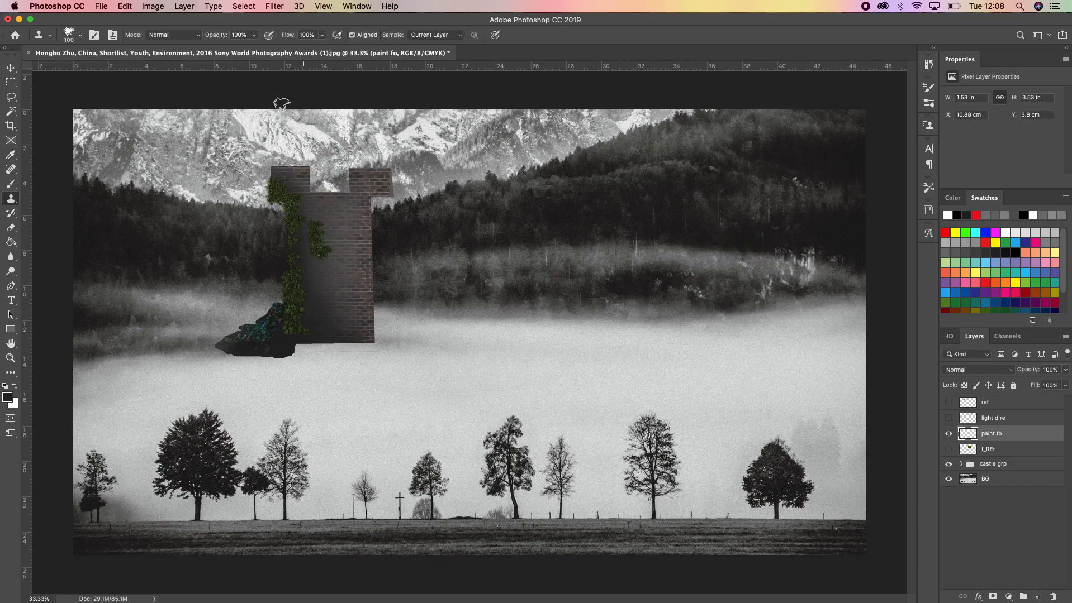
Adjust the Levels of the paint fo layer, lowering the white input point and tuning the black point and midtones to brighten the foliage
left_click(156, 8)
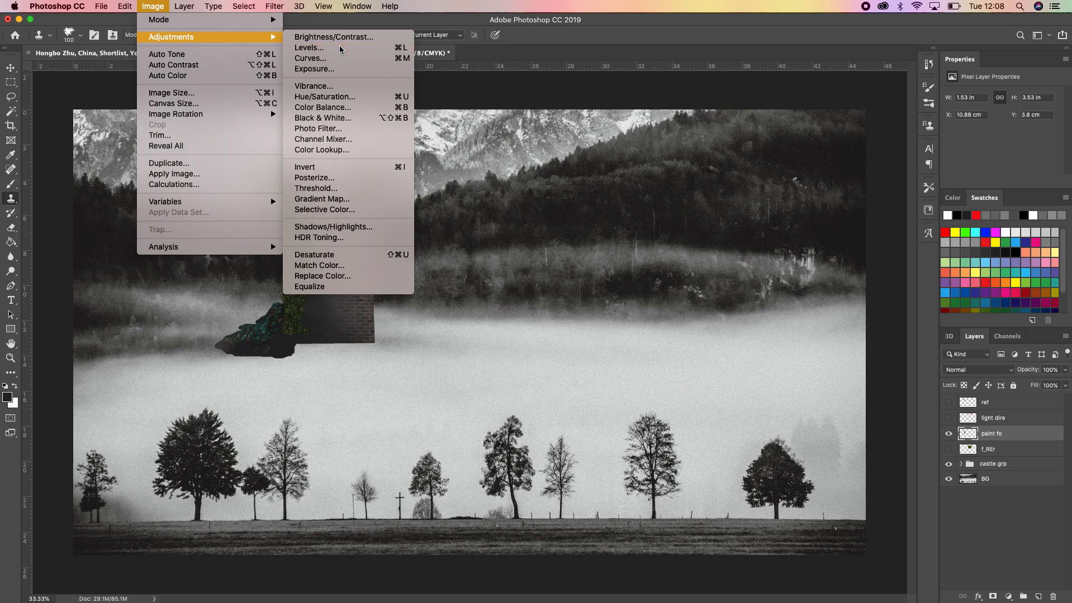
left_click(651, 202)
key("super+l")
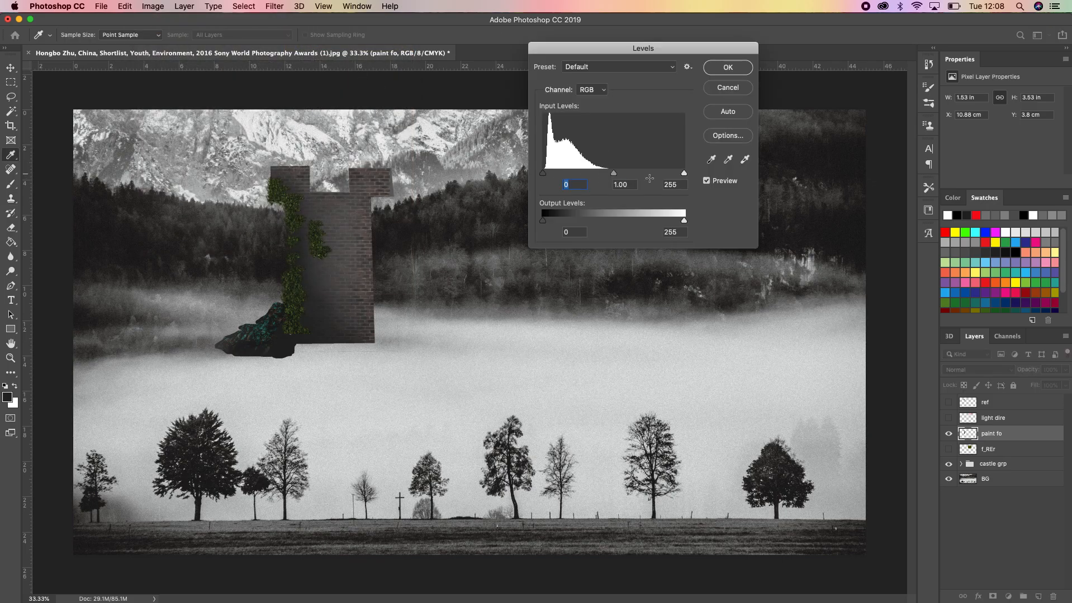
left_click_drag(683, 174, 665, 175)
left_click(660, 175)
left_click(550, 174)
left_click_drag(604, 174, 655, 176)
left_click(603, 174)
key("Tab")
key("Tab")
key("Tab")
left_click(727, 68)
Apply a Gaussian Blur with a 0.5 px radius to the foliage on the paint fo layer
key("s")
key("super+plus")
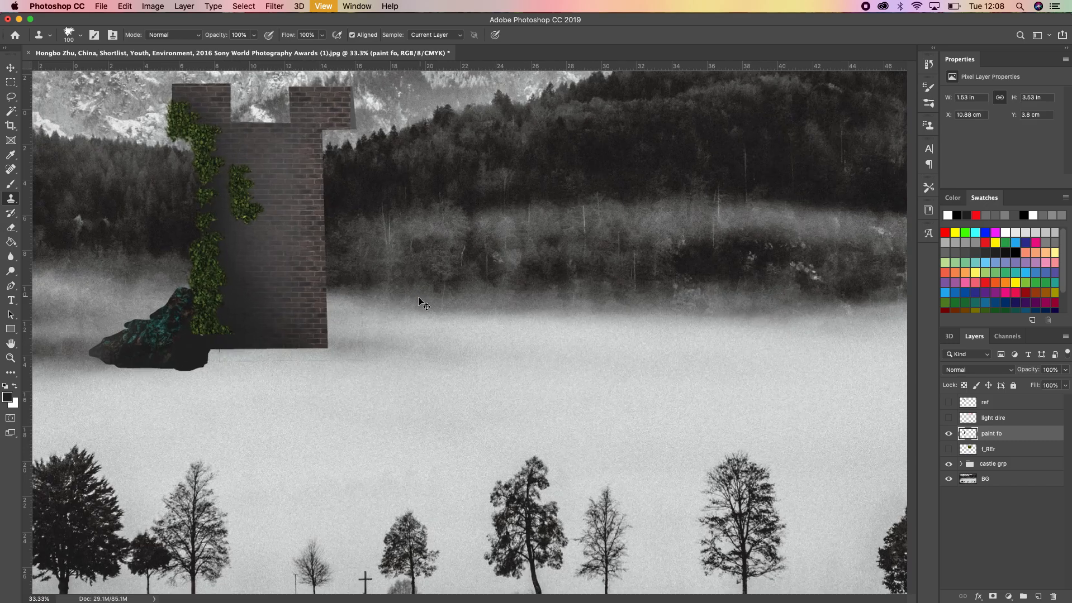
mouse_move(263, 241)
left_mouse_down()
mouse_move(306, 275)
mouse_move(340, 270)
left_mouse_up()
key("super+r")
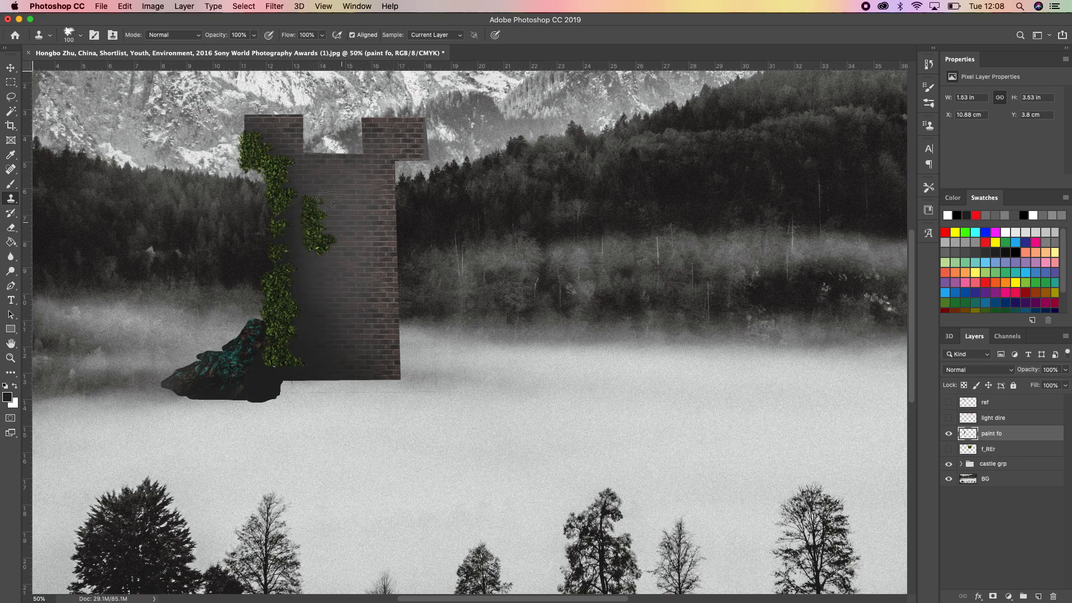
left_click(274, 7)
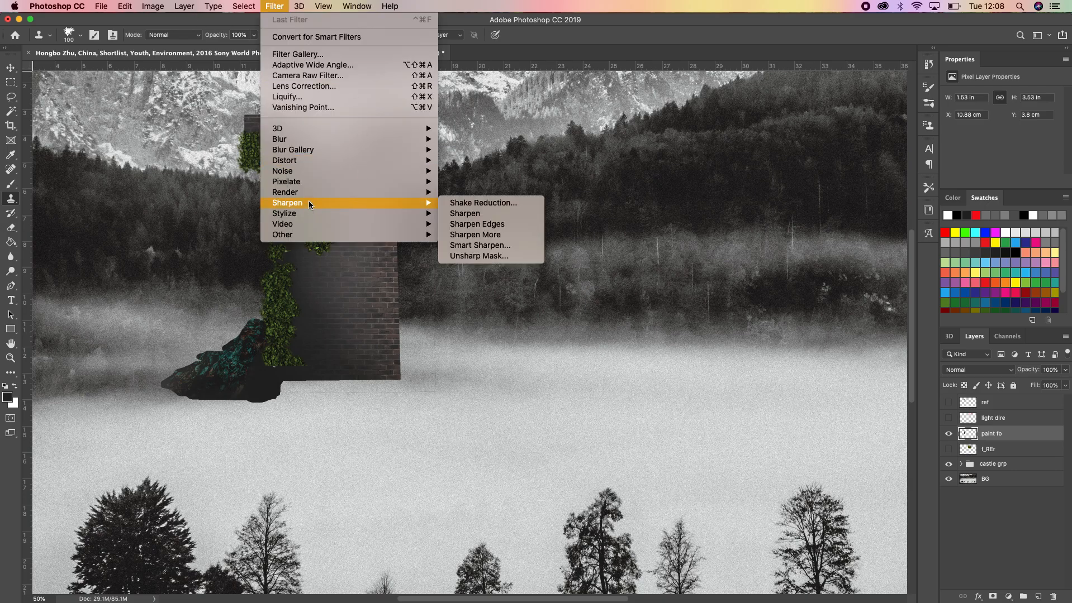
mouse_move(290, 144)
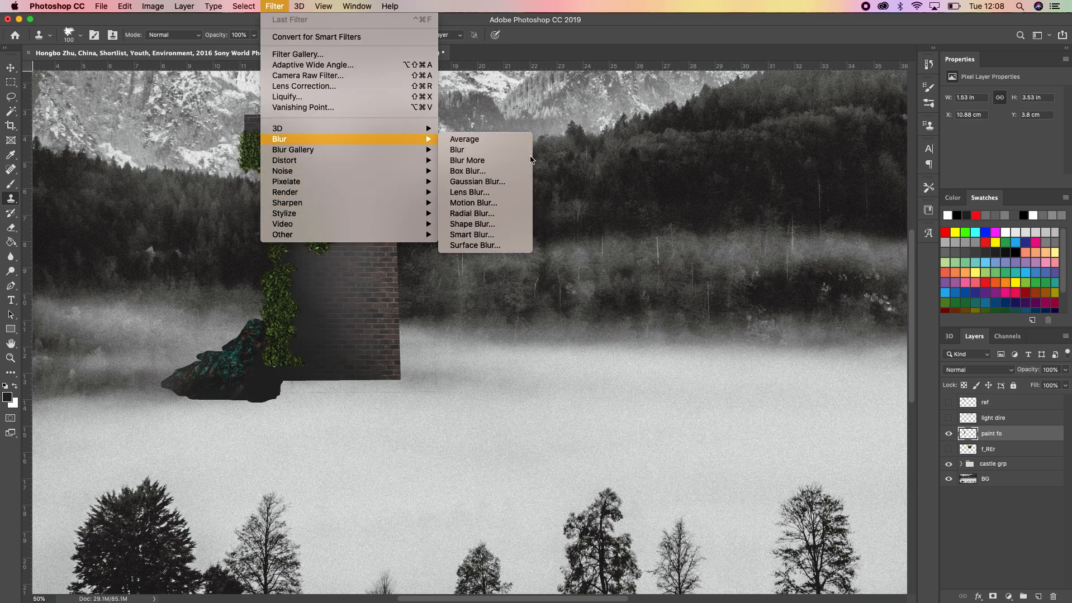
left_click(475, 182)
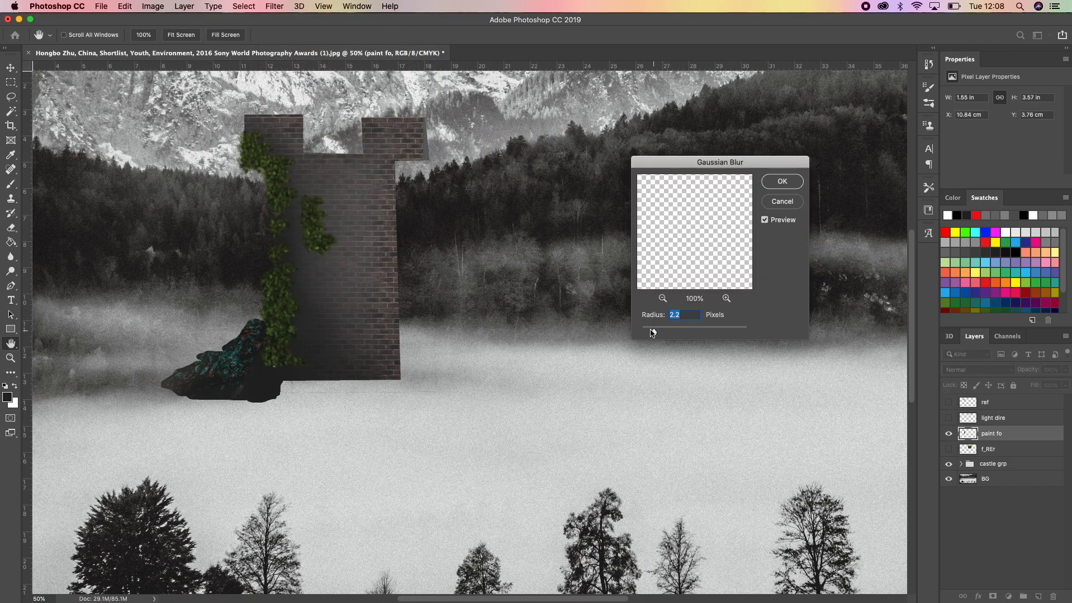
left_click(677, 316)
key("BackSpace")
type(".5")
key("Return")
key("s")
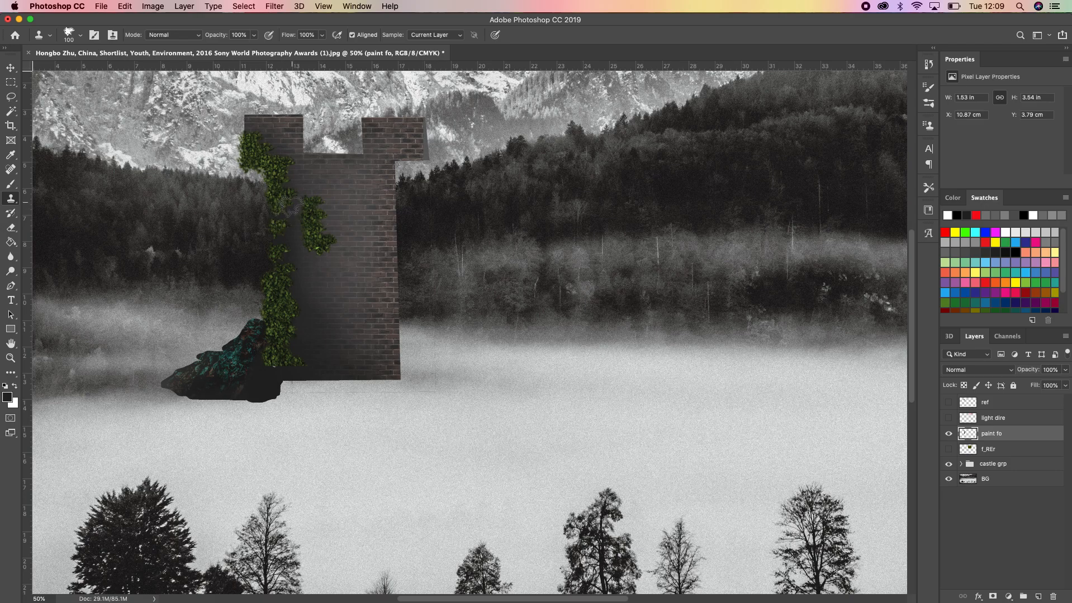
Try a single foliage stamp on the bare brick face beside the inner ivy patch and undo it
key("super+1")
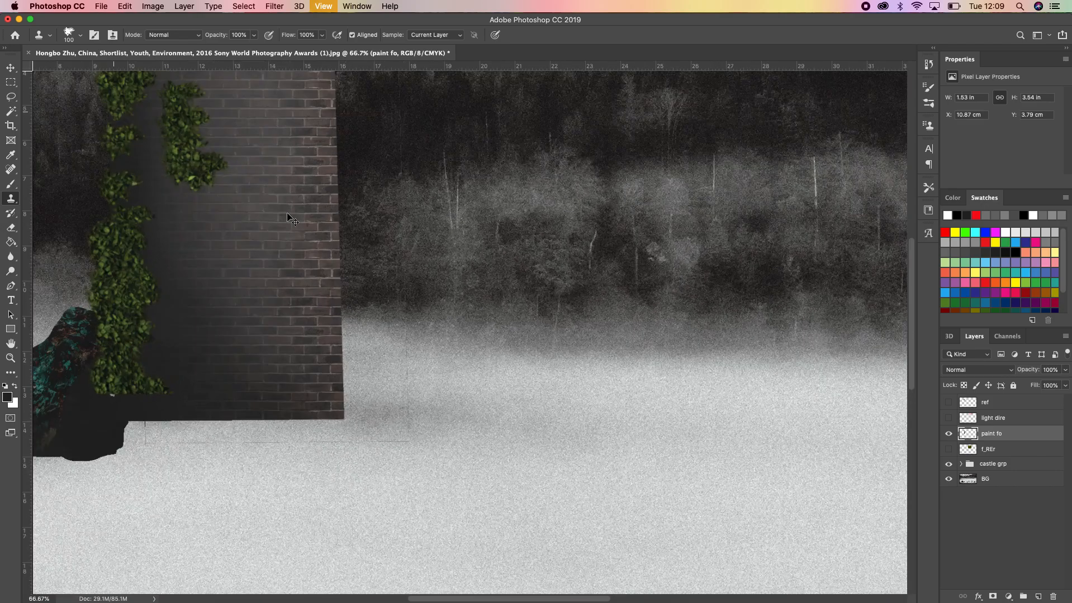
left_click_drag(230, 187, 390, 318)
key("super+r")
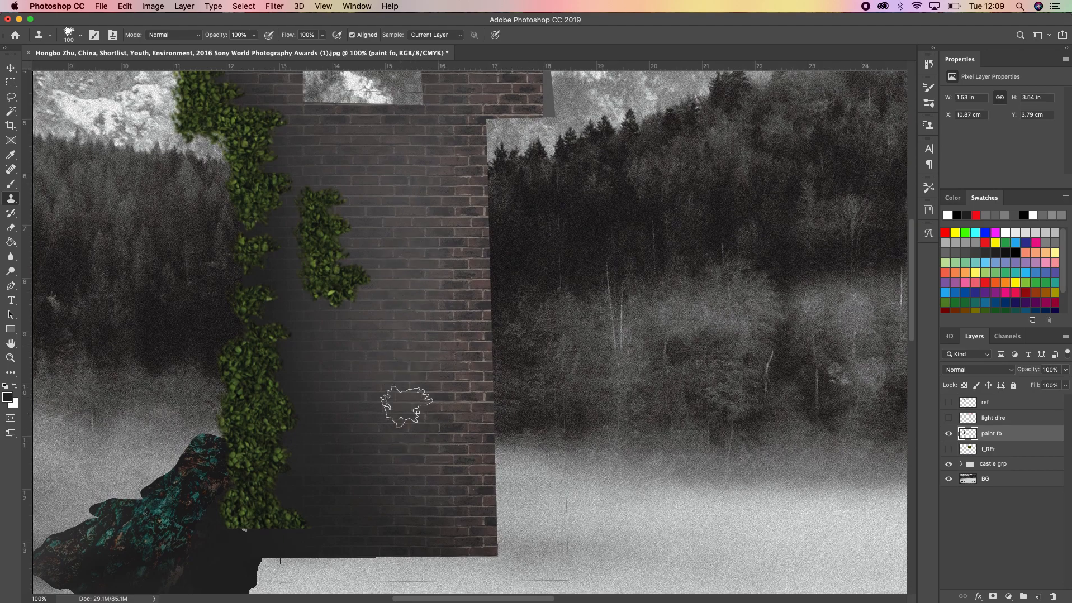
left_click(386, 234)
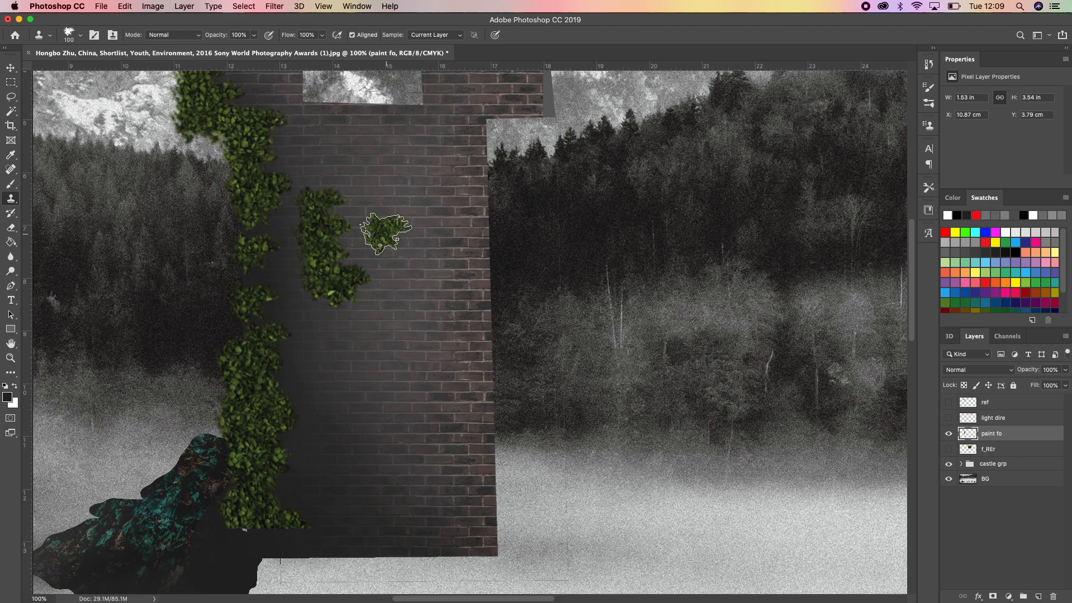
left_click(385, 233)
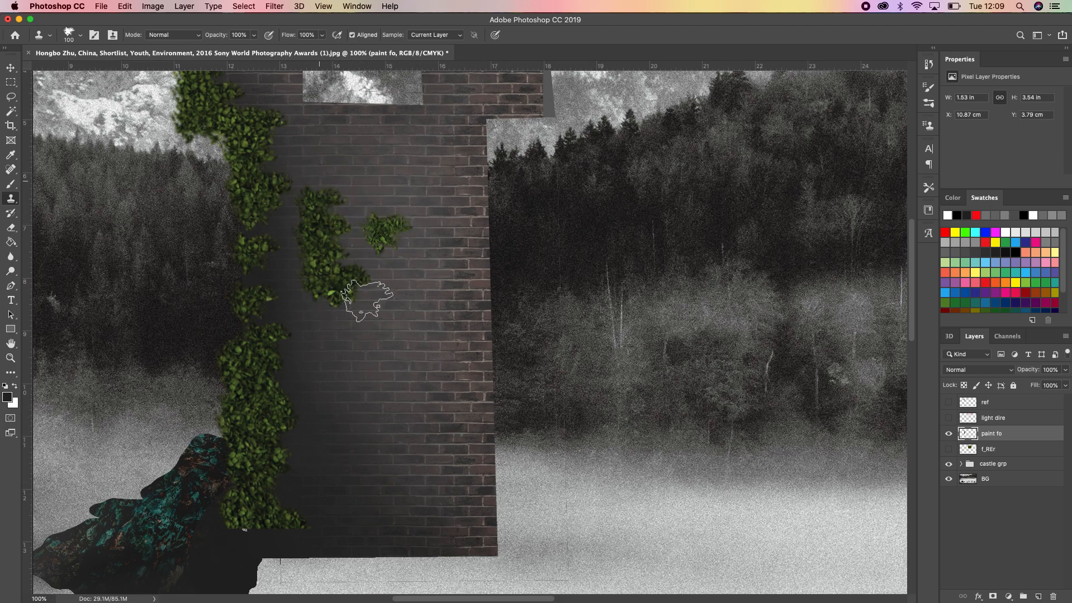
key("super+z")
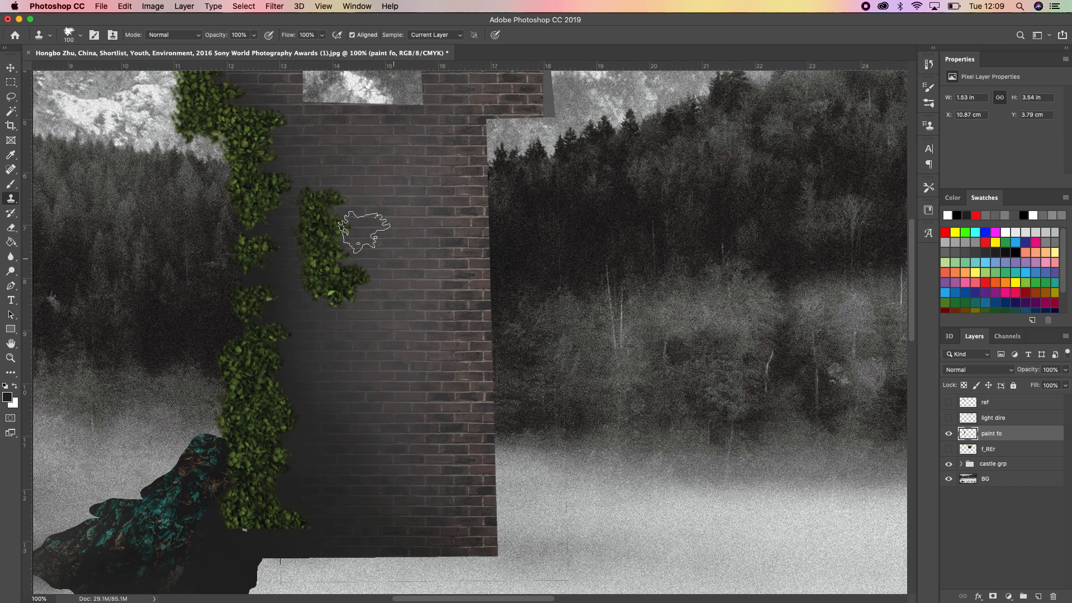
Add a Drop Shadow to the paint fo layer with an angle of 146°, a spread of 2% and a size of 6 px
right_click(994, 437)
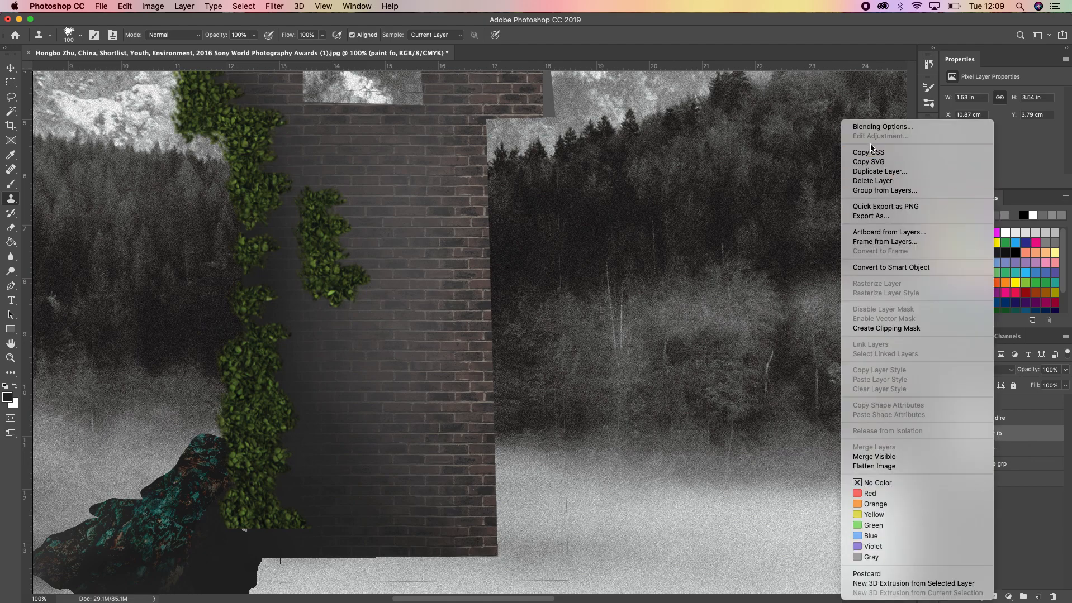
left_click(882, 128)
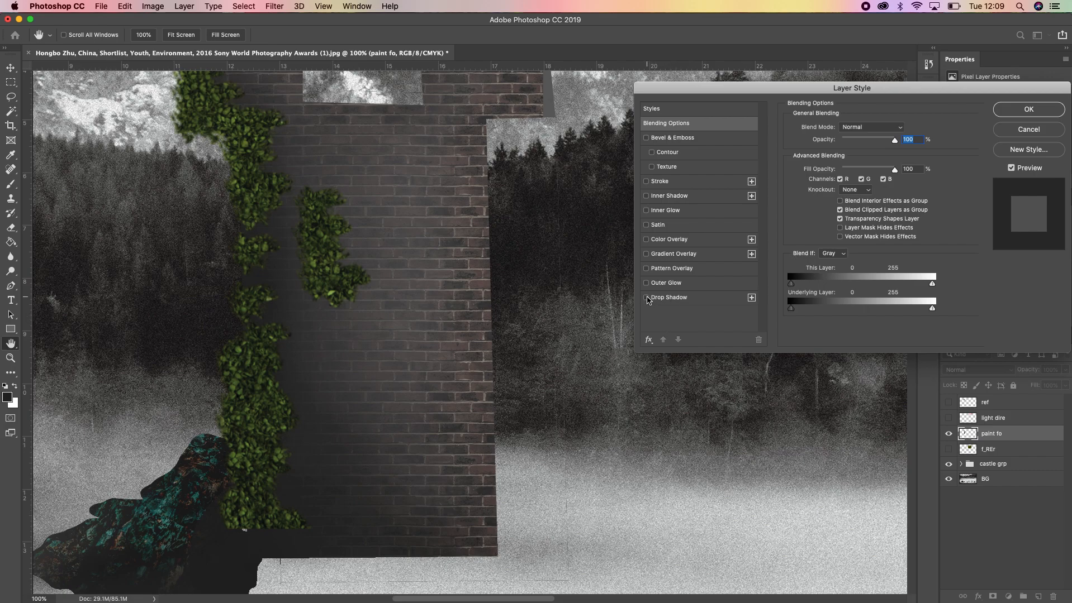
left_click(646, 298)
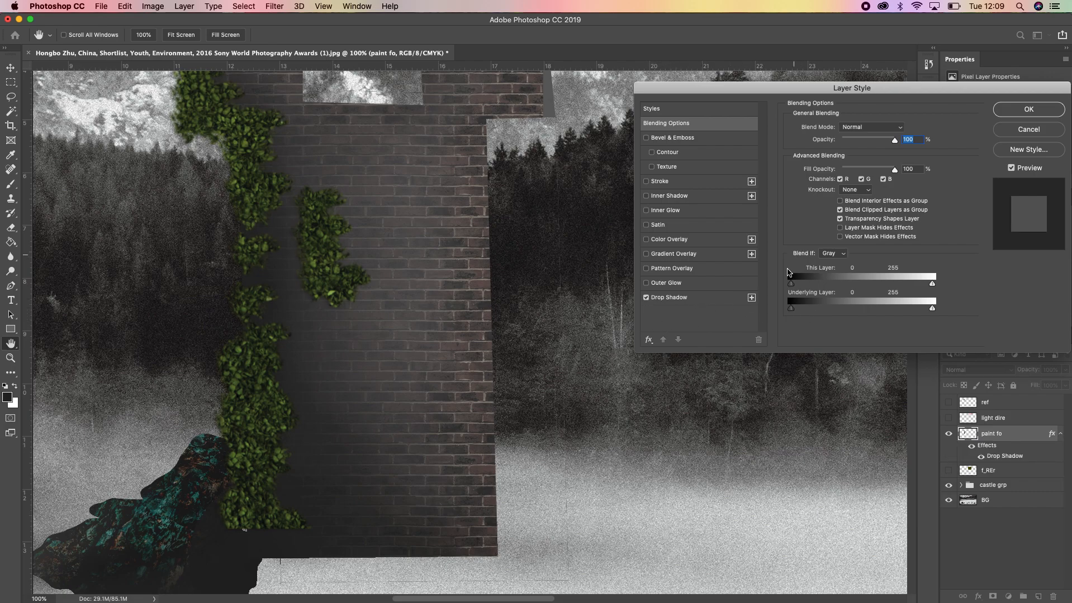
left_click(671, 298)
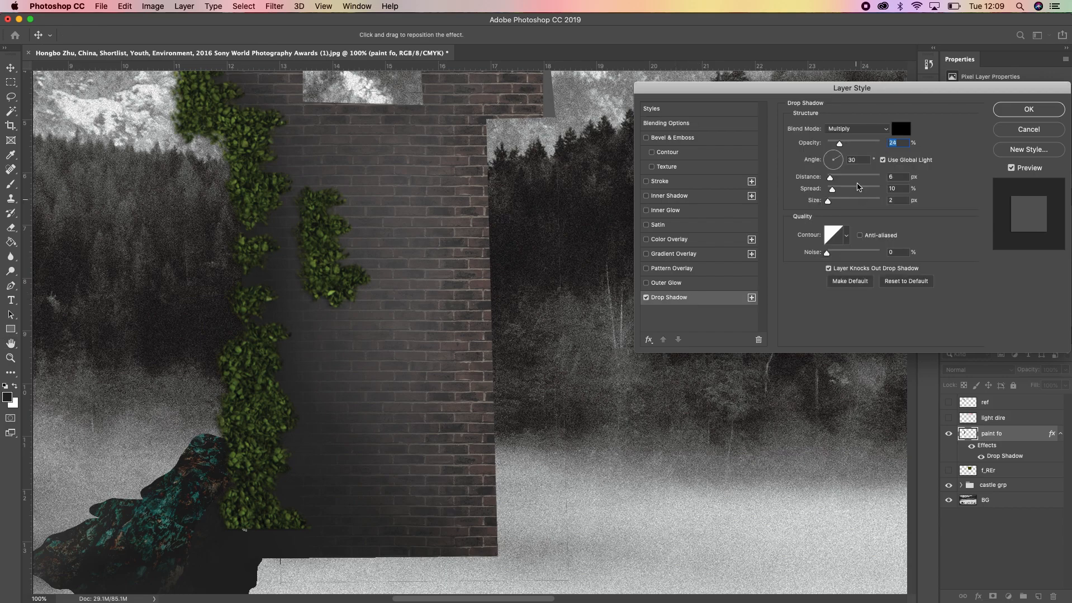
left_click_drag(815, 162, 841, 152)
mouse_move(829, 204)
left_mouse_down()
mouse_move(840, 206)
mouse_move(832, 210)
left_mouse_up()
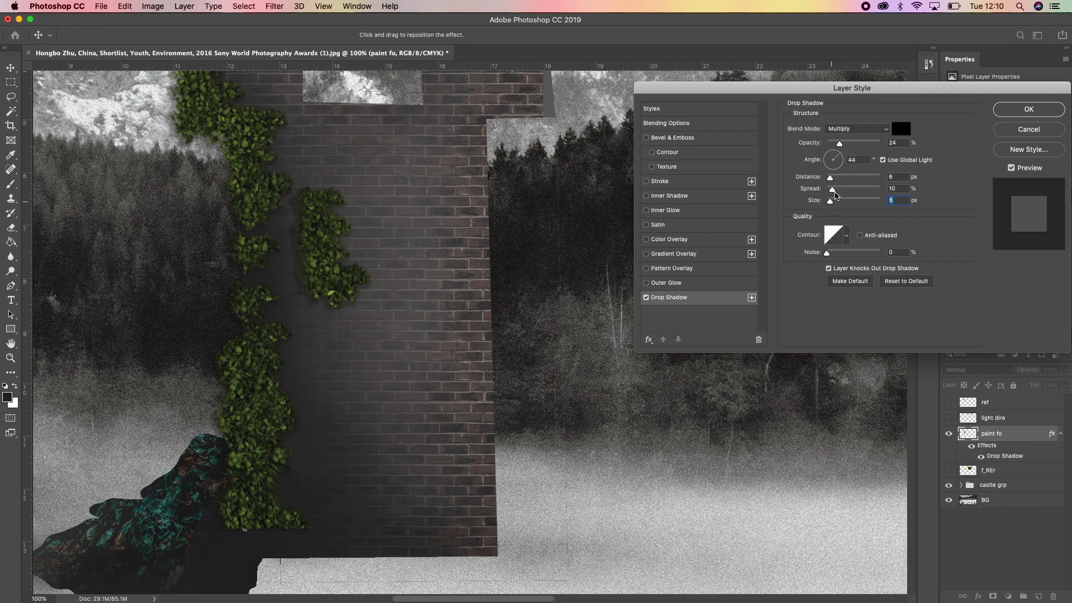
left_click_drag(836, 157, 821, 152)
mouse_move(836, 193)
left_mouse_down()
mouse_move(846, 192)
mouse_move(832, 192)
left_mouse_up()
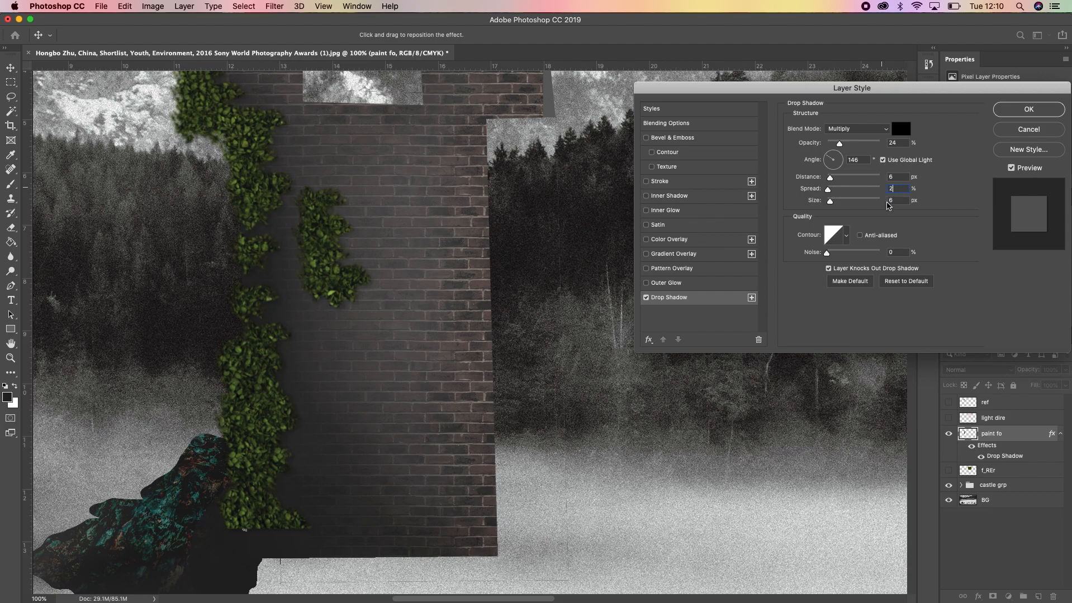
key("Return")
key("s")
left_click(543, 389)
Edit the paint fo layer's Drop Shadow, setting the spread to 5% and the opacity to 58%
right_click(987, 436)
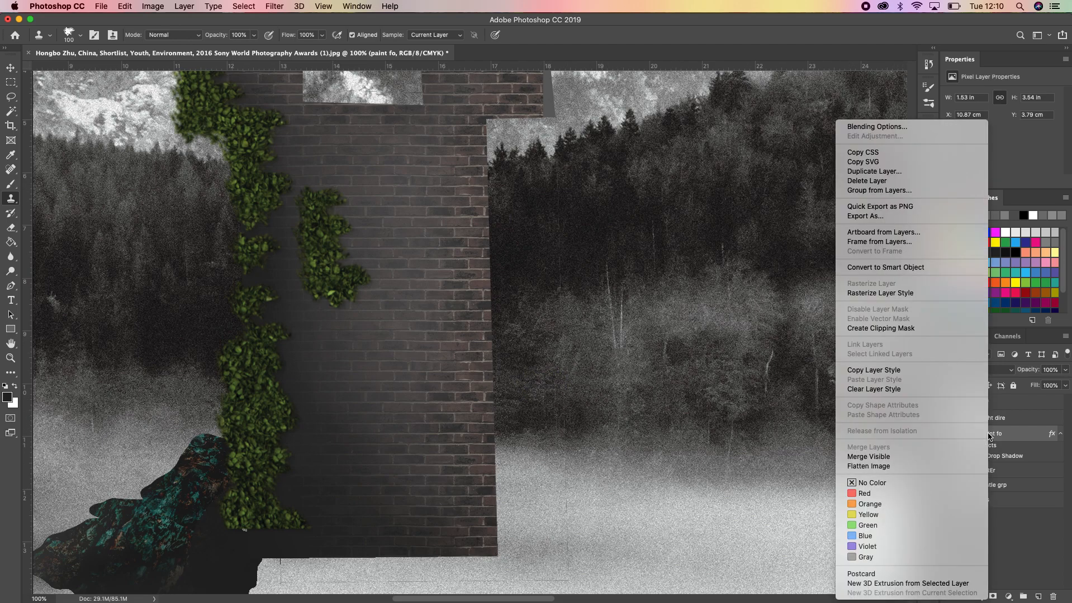
left_click(900, 127)
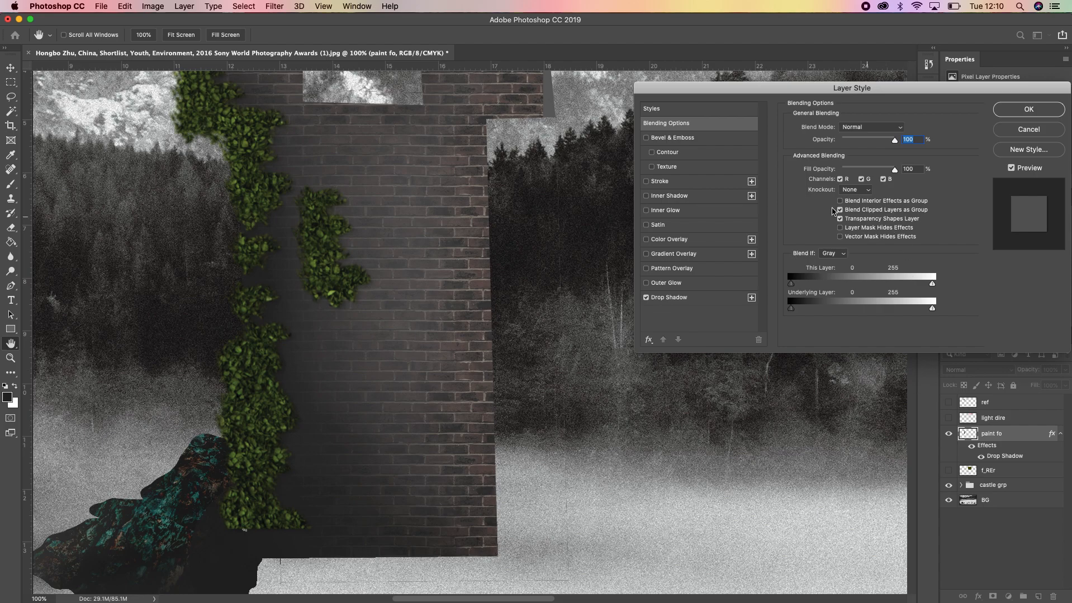
left_click(683, 301)
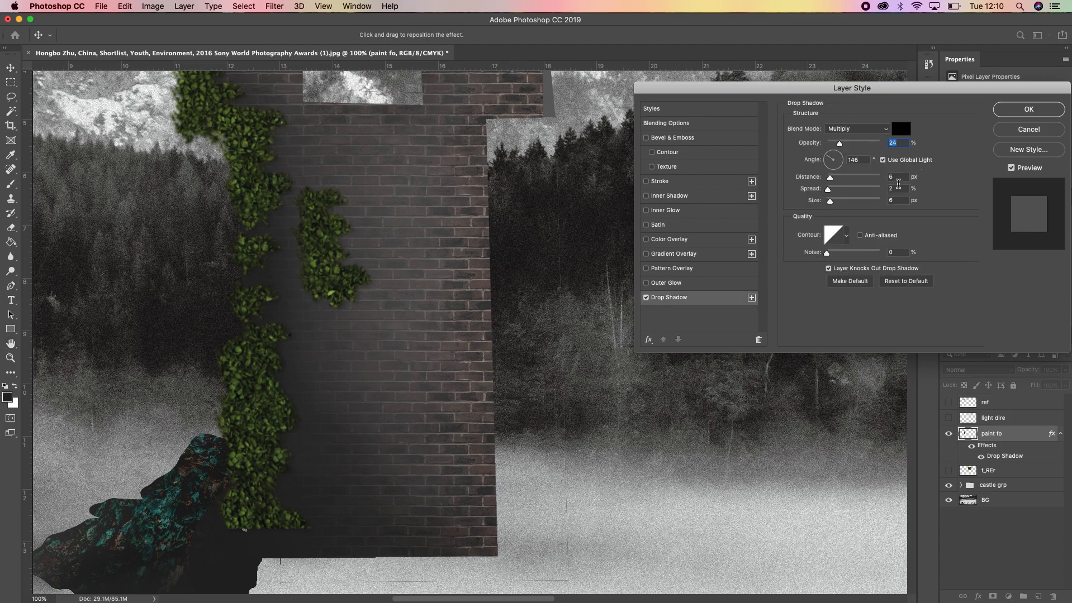
left_click_drag(829, 189, 832, 194)
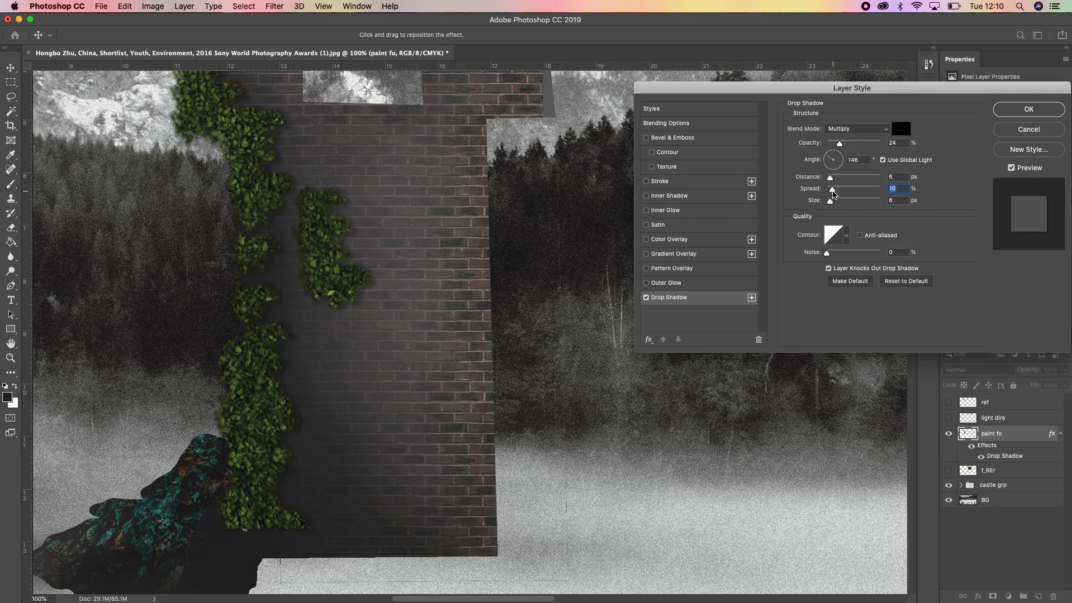
left_click(908, 190)
key("BackSpace")
key("BackSpace")
type("5")
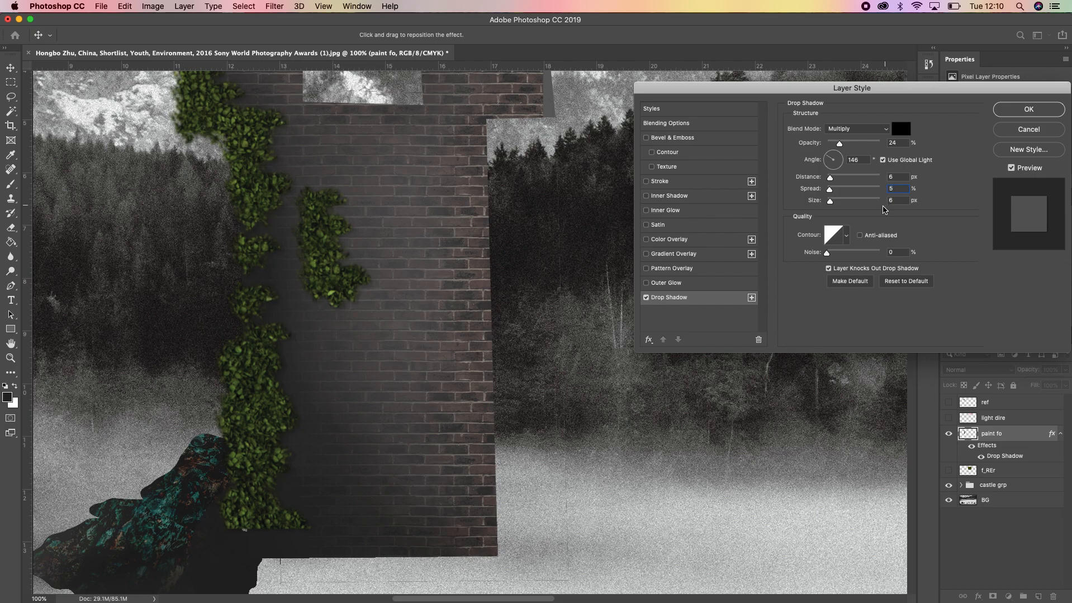
left_click_drag(839, 143, 858, 146)
left_click(1023, 110)
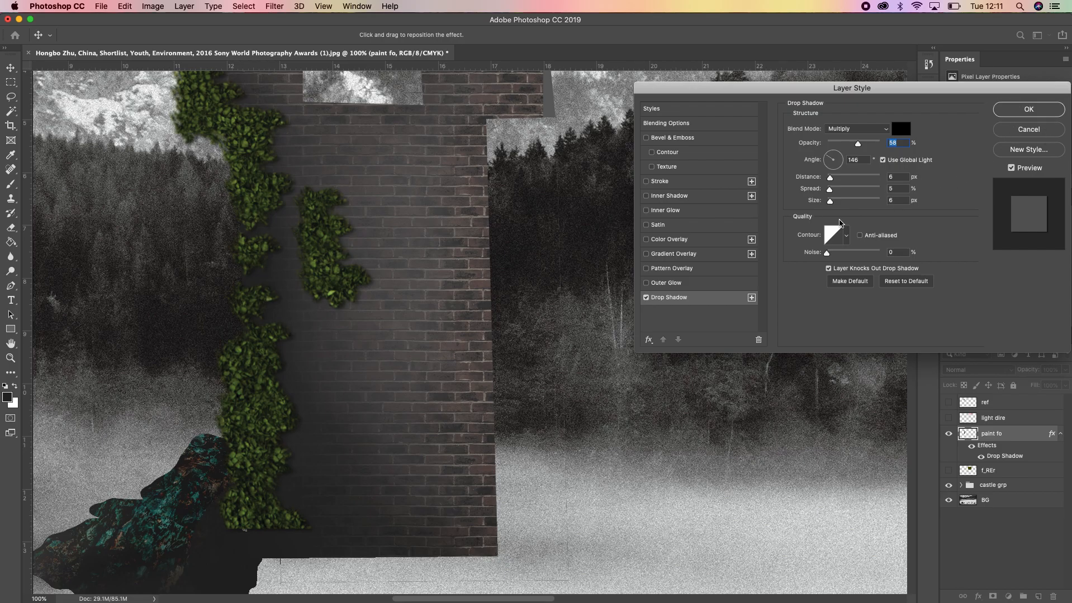
Expand the castle grp group and toggle the bridge layer's visibility to compare the full scene with and without it
key("super+minus")
key("super+minus")
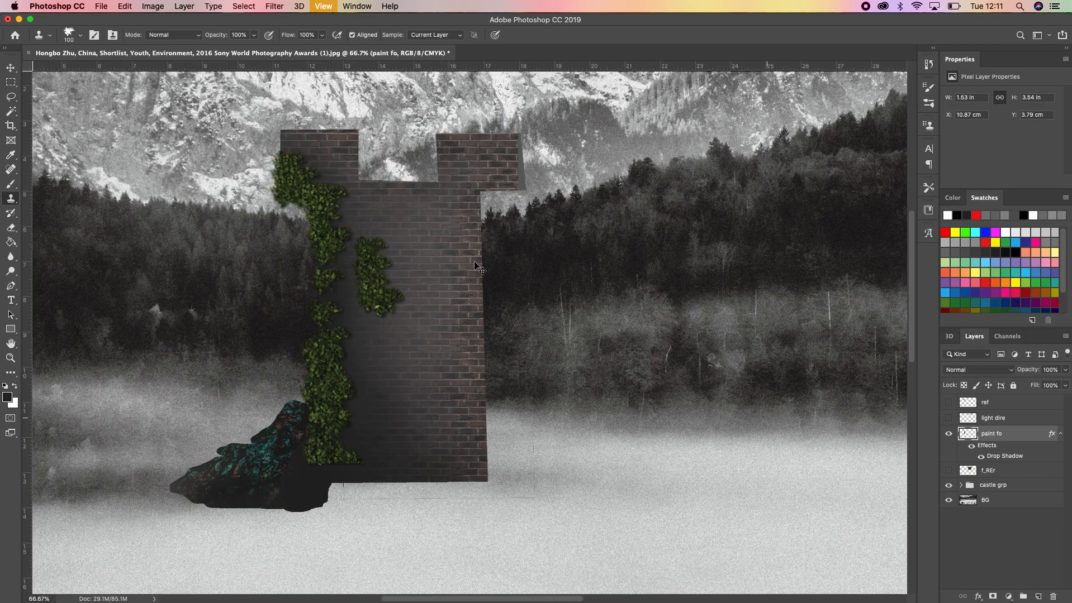
key("super+minus")
key("super+minus")
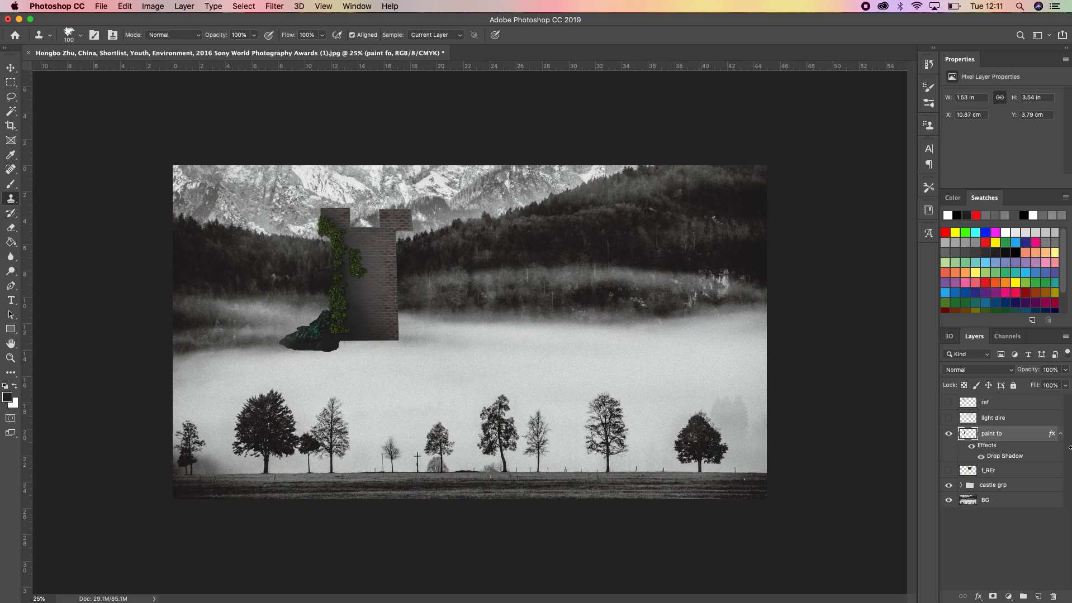
left_click(961, 486)
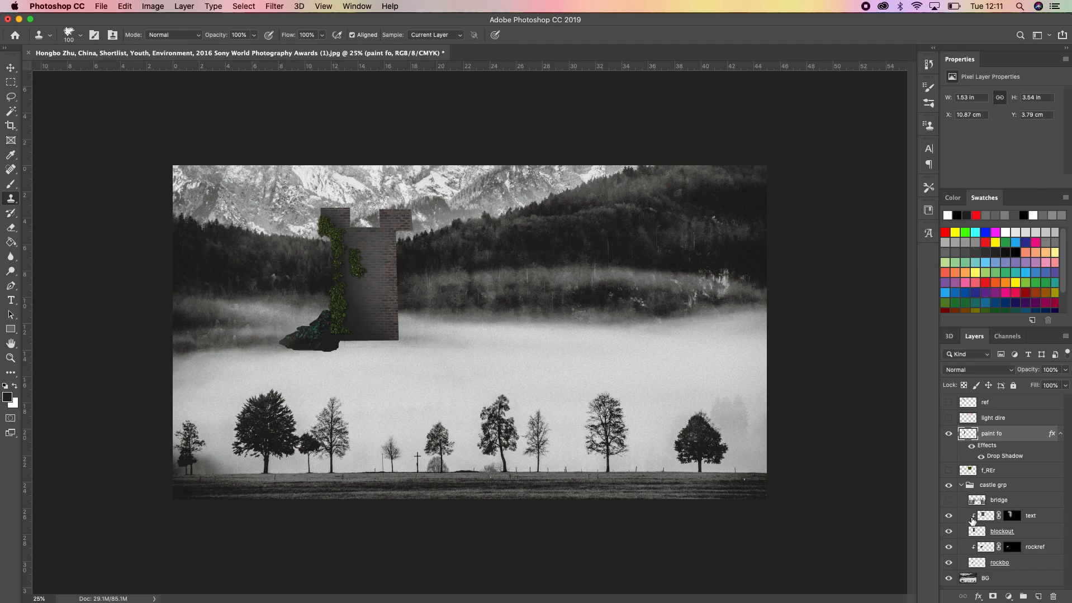
left_click(947, 500)
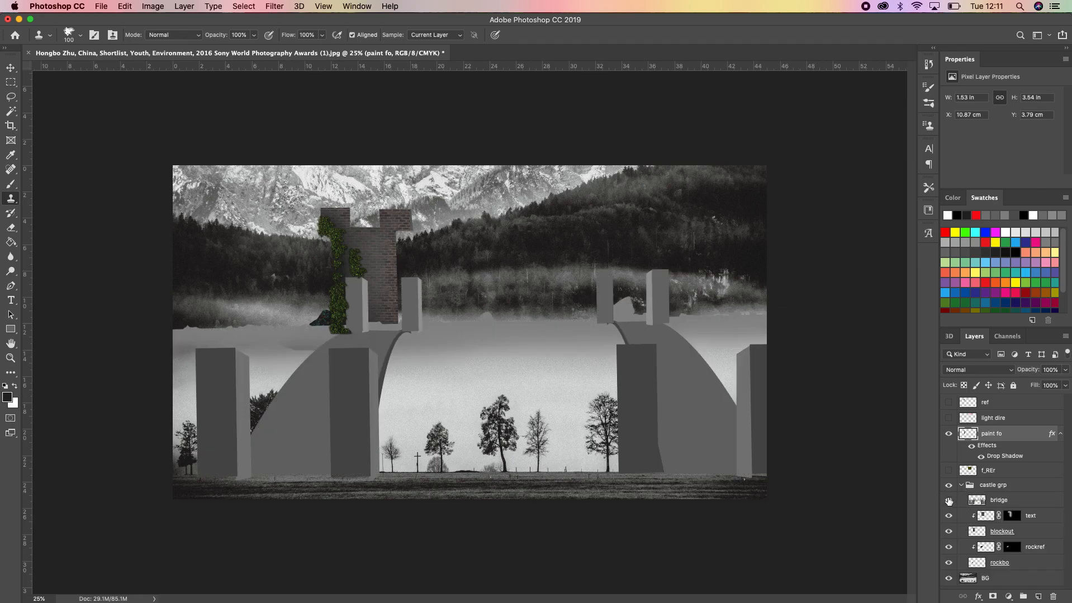
left_click(948, 501)
left_click(948, 501)
left_click(949, 501)
Try the castle grp group above the paint fo layer, checking it with the bridge shown and hidden, and undo the reordering
left_click_drag(996, 487, 997, 434)
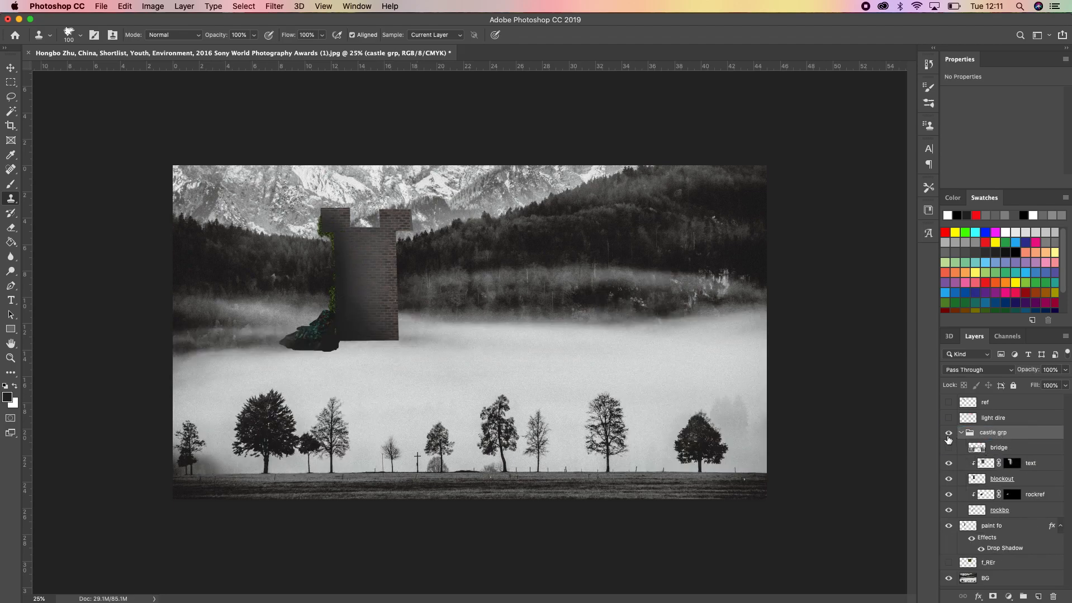
left_click(949, 448)
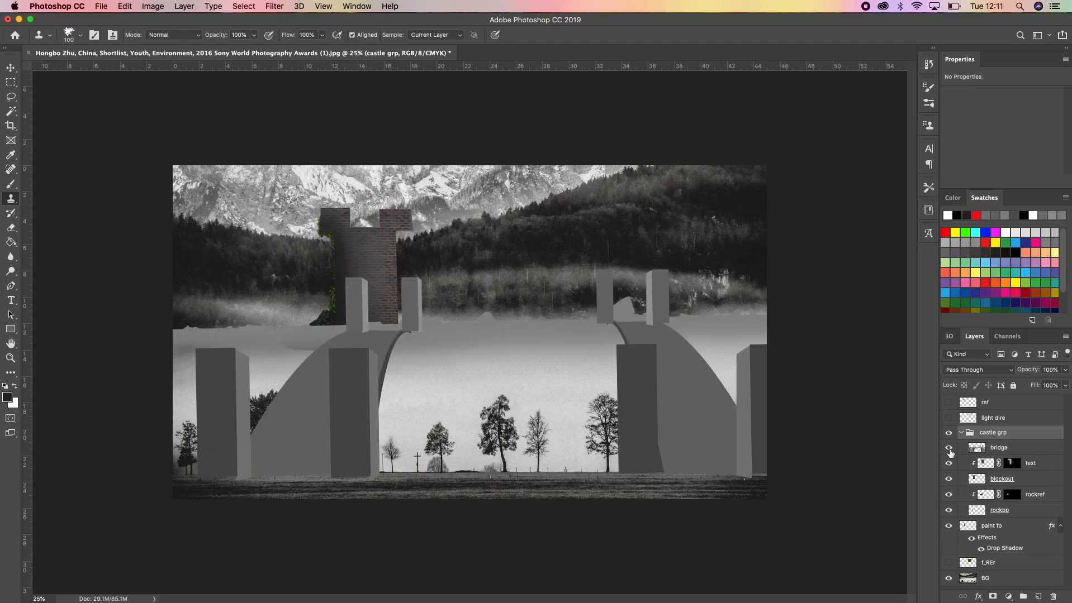
left_click(949, 449)
left_click(949, 450)
left_click(949, 449)
mouse_move(989, 434)
left_mouse_down()
mouse_move(989, 474)
mouse_move(989, 436)
left_mouse_up()
key("super+t")
key("super+z")
key("super+z")
key("super+z")
key("super+z")
key("super+z")
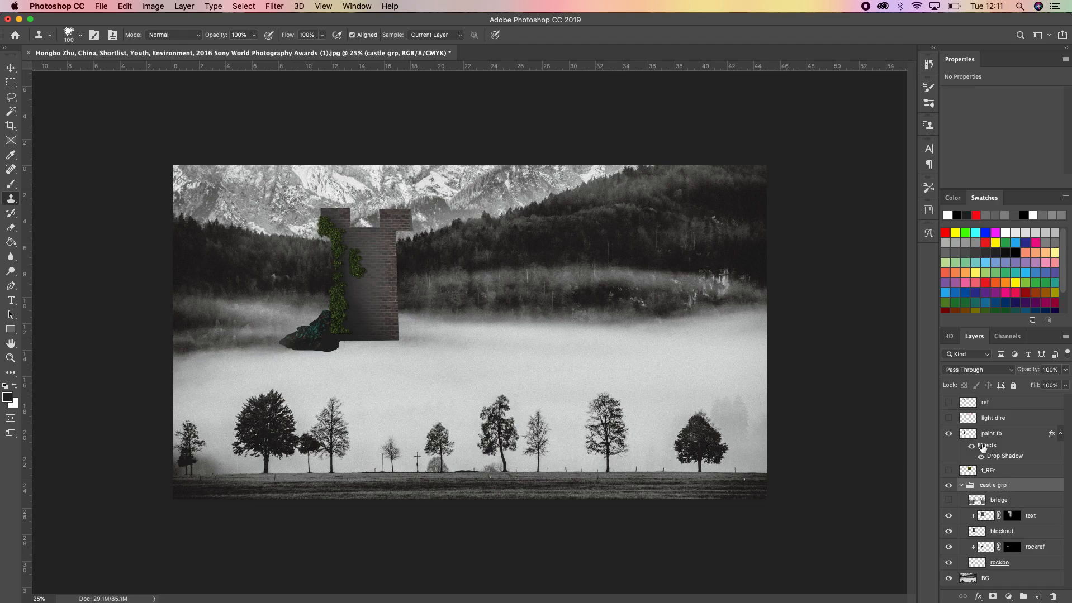
Toggle the visibility of the castle grp group, the paint fo layer and the bridge layer to examine each one's contribution
left_click(950, 485)
left_click(950, 485)
left_click(948, 434)
left_click(949, 434)
left_click(949, 486)
left_click(949, 486)
left_click(948, 501)
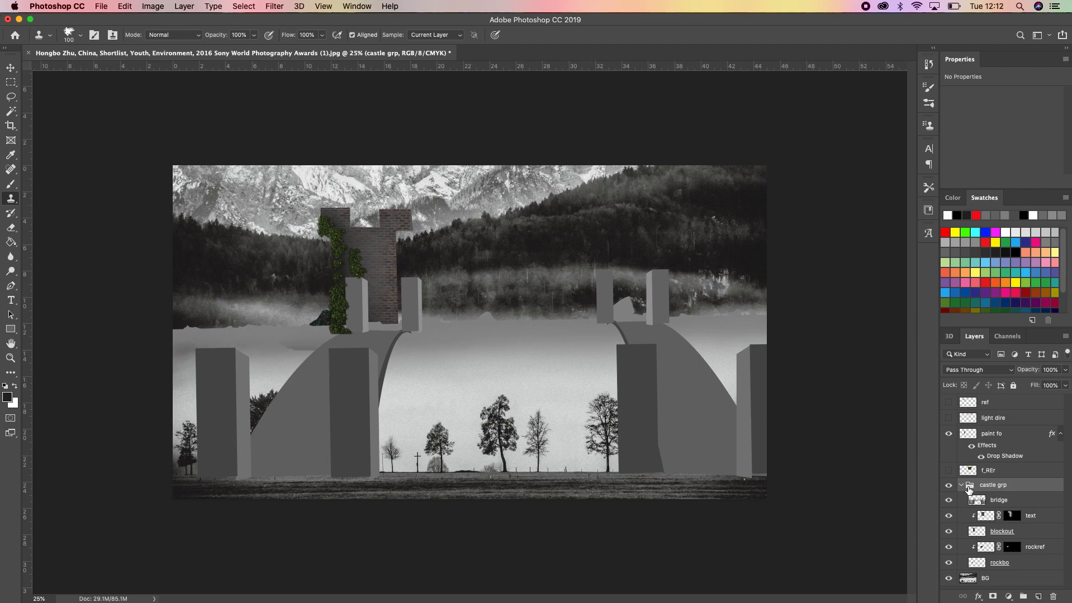
left_click(948, 501)
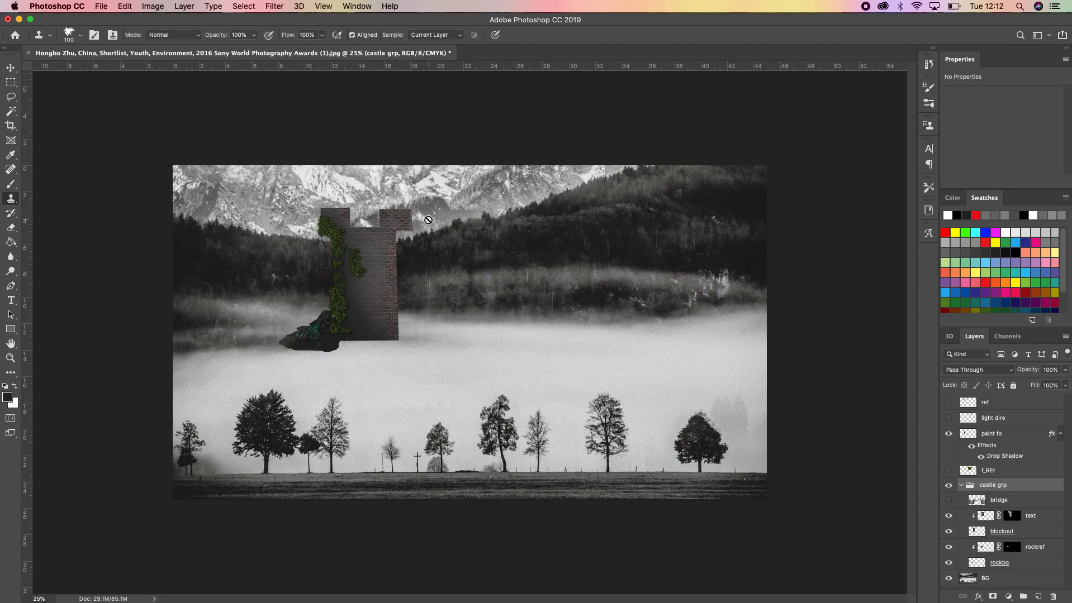
left_click_drag(382, 230, 371, 229)
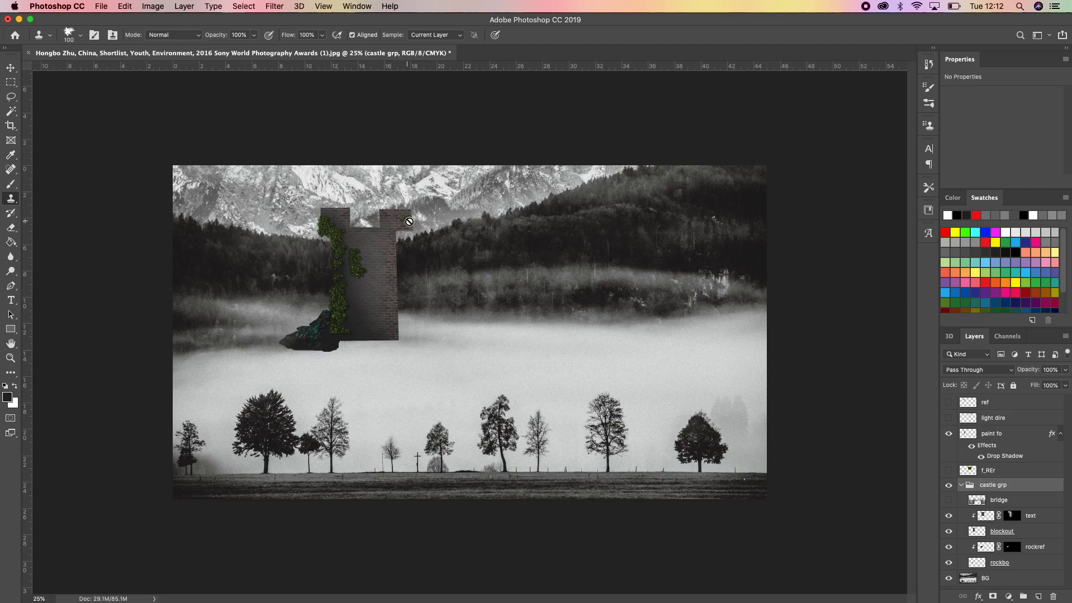